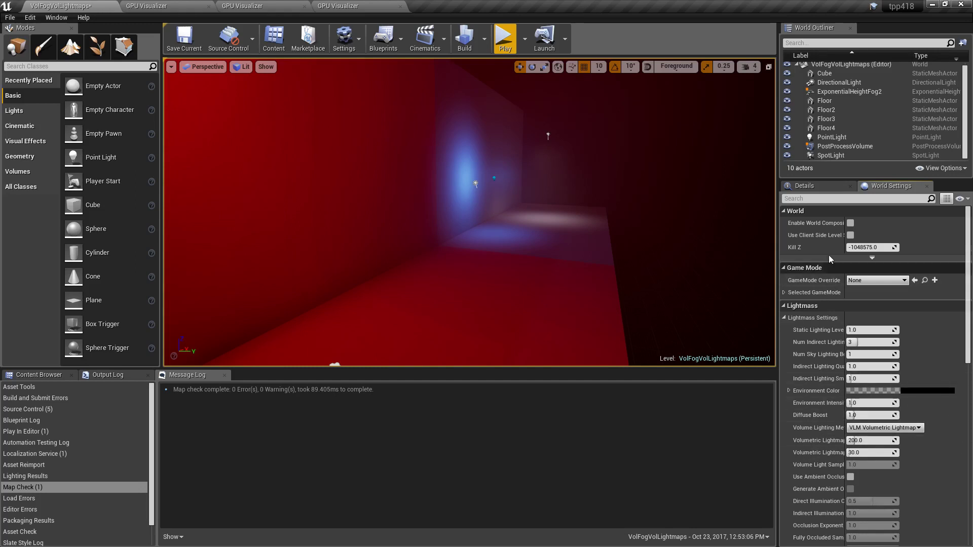
Bring up the object details in the VolFogVolLightmaps level and look over the corridor's fog and lights
left_click(810, 186)
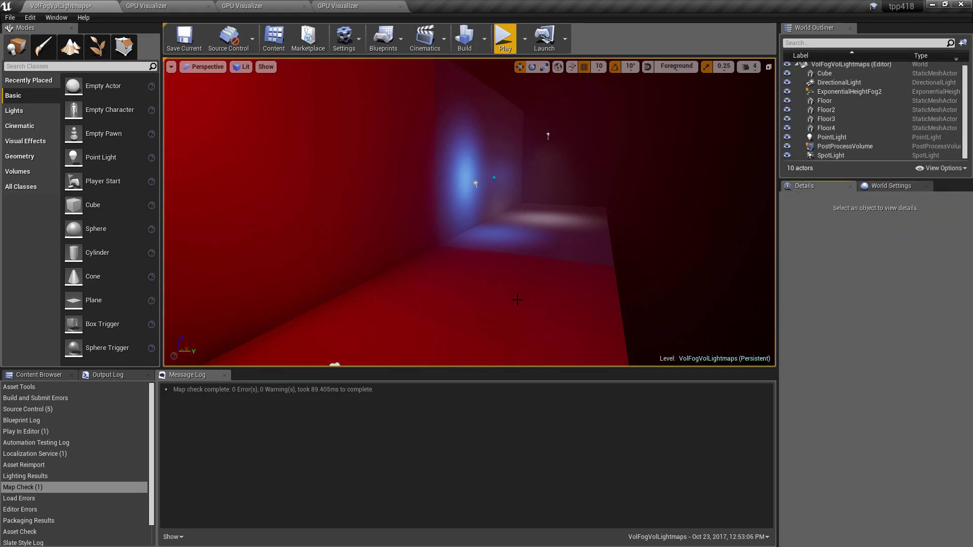
mouse_move(517, 300)
right_mouse_down()
mouse_move(515, 286)
mouse_move(516, 300)
right_mouse_up()
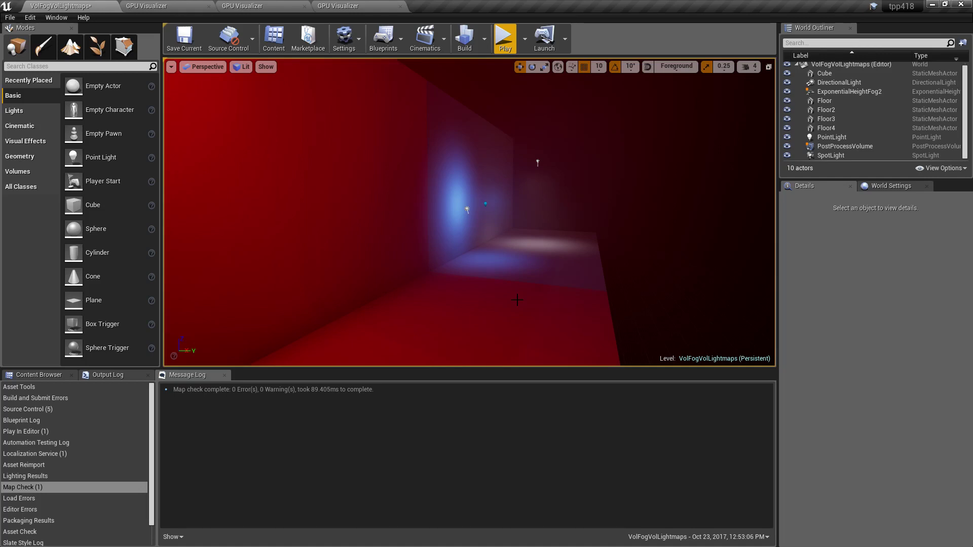
mouse_move(511, 302)
right_mouse_down()
mouse_move(514, 273)
mouse_move(516, 317)
mouse_move(516, 307)
right_mouse_up()
key("w")
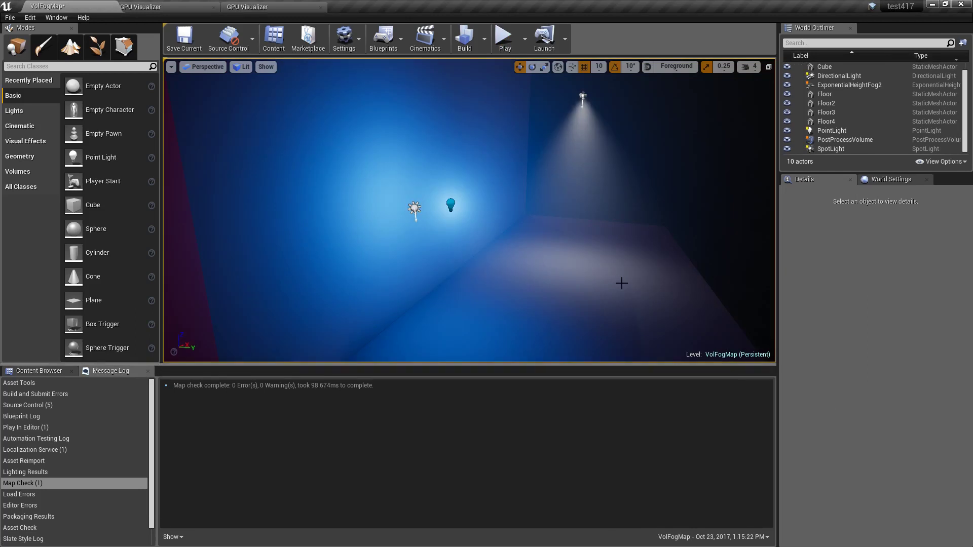
In the VolFogMap level, select the blue point light and find its Volumetric Scattering Intensity property
mouse_move(621, 282)
right_mouse_down()
mouse_move(638, 282)
mouse_move(511, 283)
mouse_move(752, 280)
mouse_move(628, 284)
right_mouse_up()
key("w")
key("w")
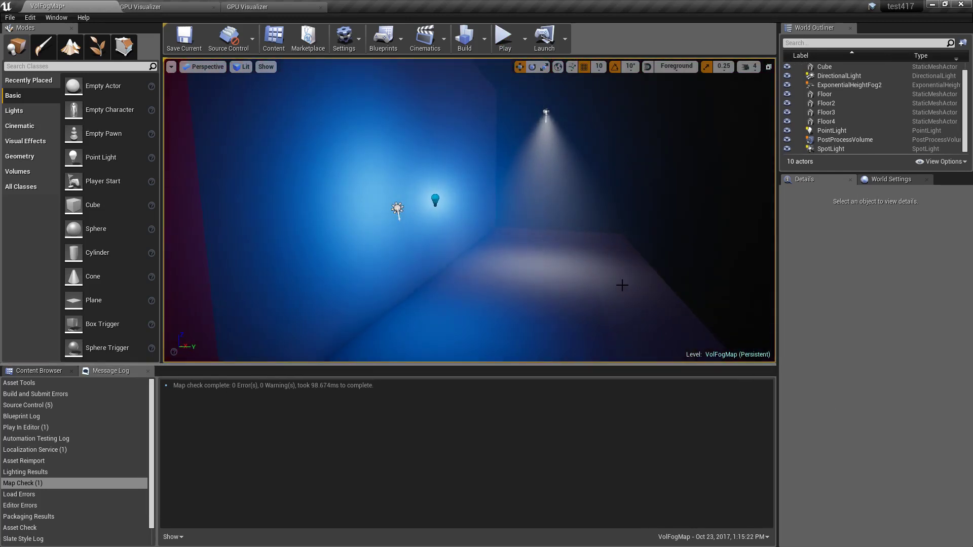
left_click(436, 205)
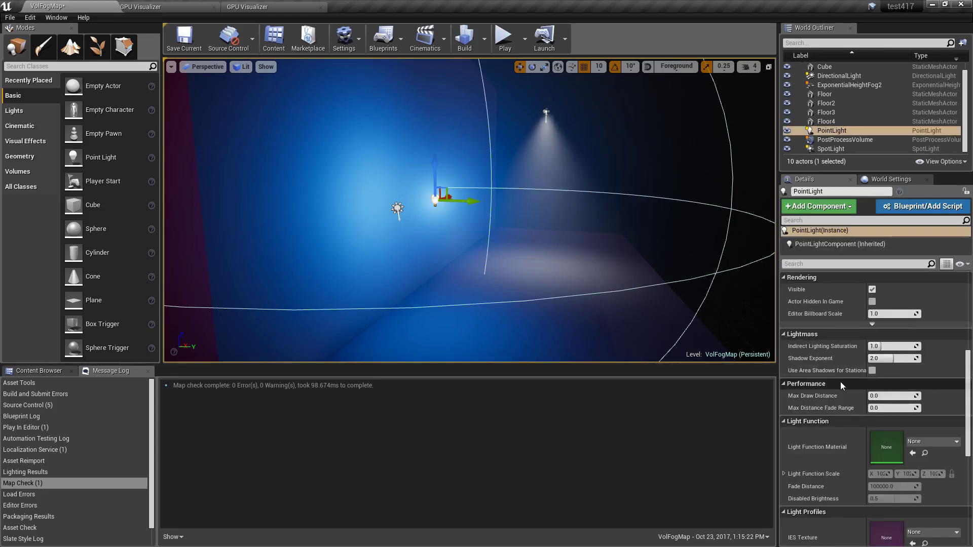
scroll(834, 384, "down", 2)
scroll(822, 390, "down", 4)
scroll(819, 387, "up", 15)
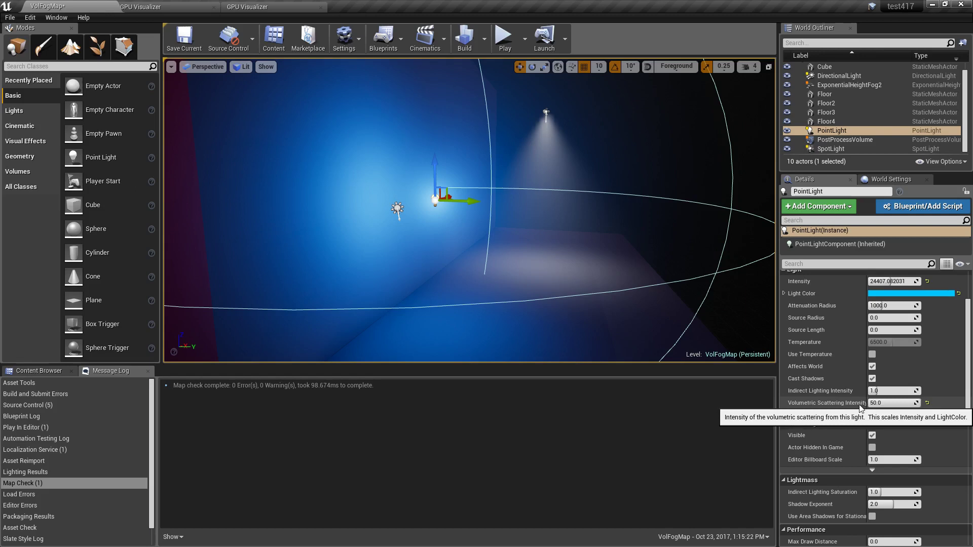
Try a lower Volumetric Scattering Intensity on the point light and set it back to 50
mouse_move(892, 403)
left_mouse_down()
mouse_move(879, 403)
mouse_move(919, 402)
mouse_move(878, 404)
left_mouse_up()
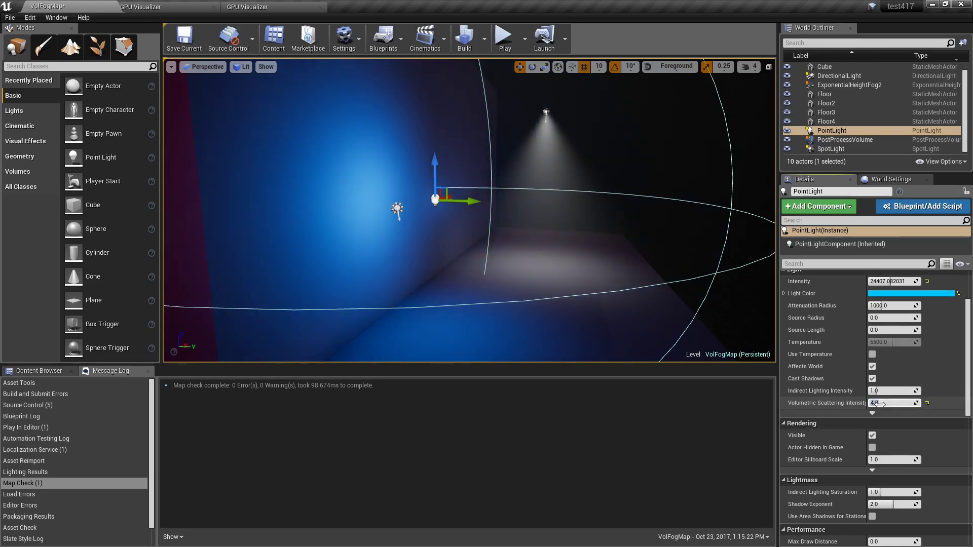
type("50")
key("Return")
scroll(879, 404, "up", 3)
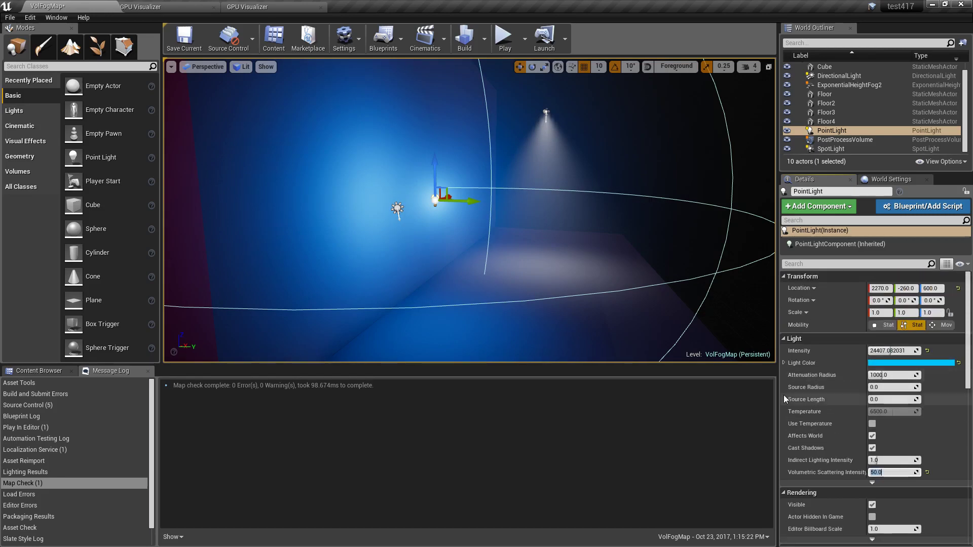
Play the VolFogMap level and run the character through the corridor to a spot facing the red and blue lights
left_click(503, 40)
key("w")
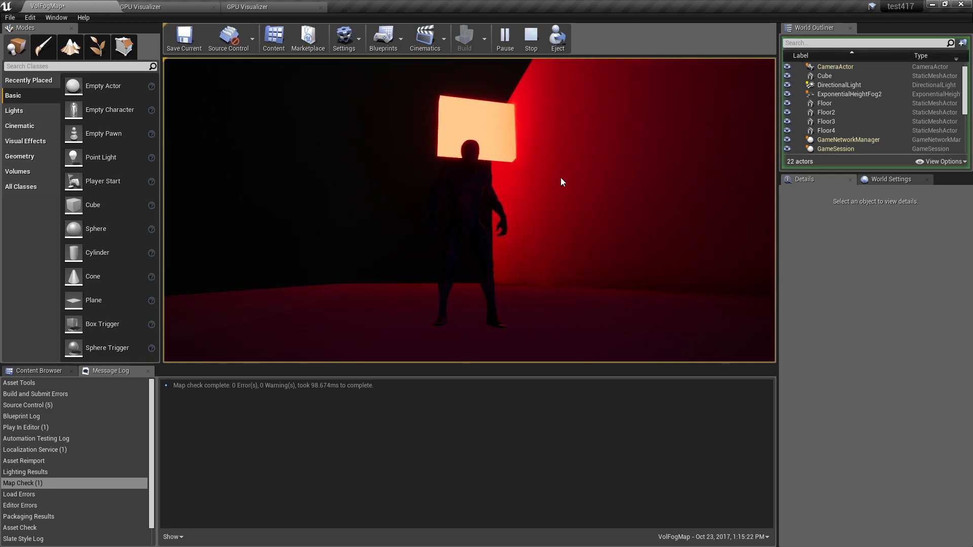
left_click(534, 228)
left_click(517, 190)
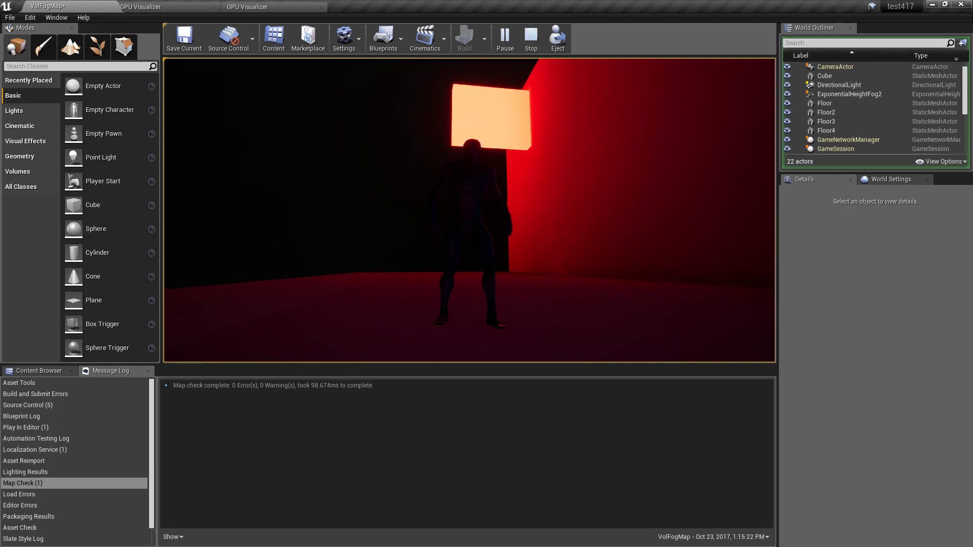
key("w")
left_click(518, 211)
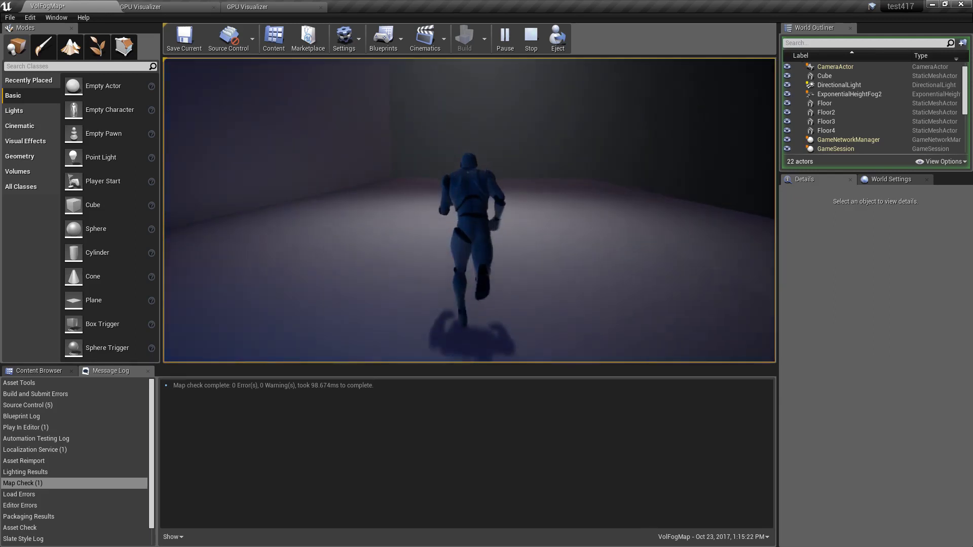
key("d")
key("w")
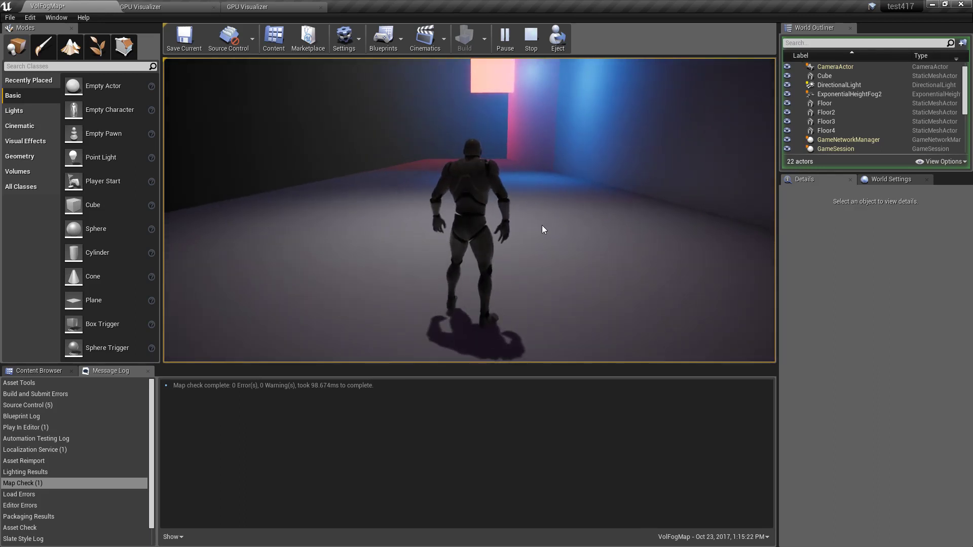
Run the ProfileGPU console command in the playing VolFogMap level
key("grave")
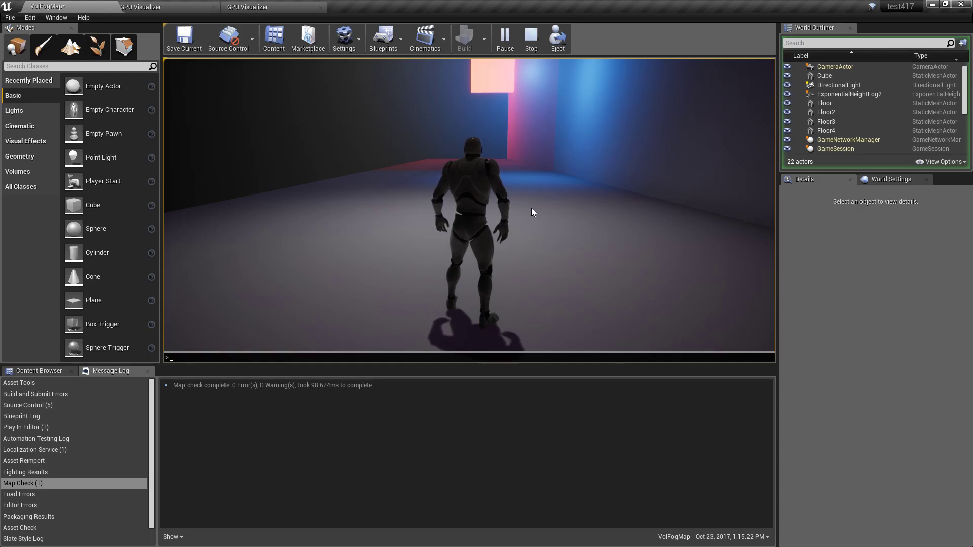
type("pro")
key("Tab")
key("Return")
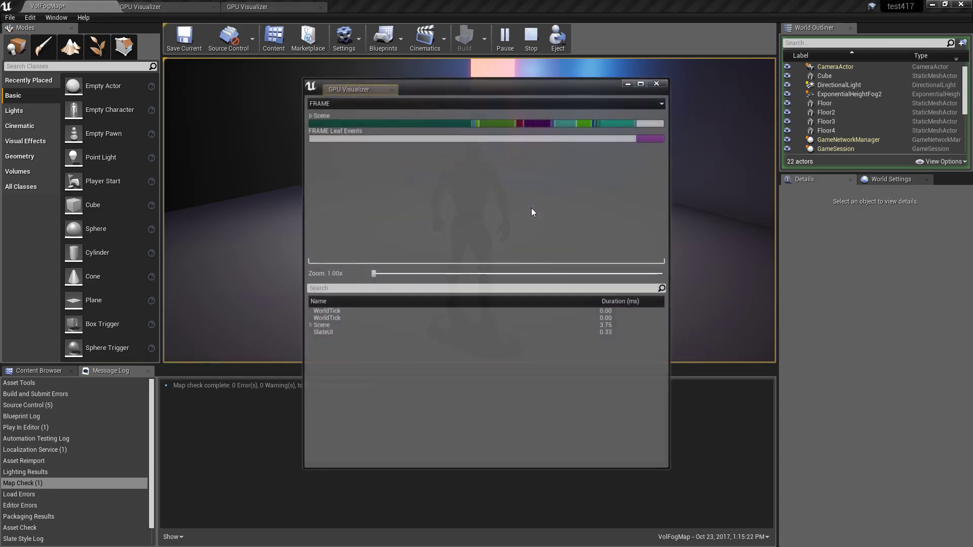
Expand the Scene events, sort them by longest duration, and examine the VolumetricFog and Lights costs in the VolFogMap profile
left_click(310, 324)
left_click(615, 303)
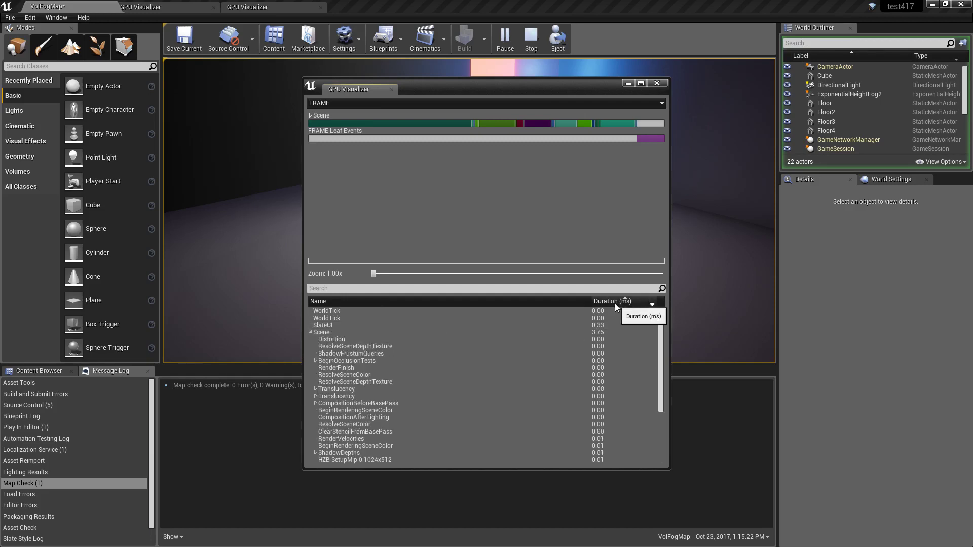
left_click(615, 303)
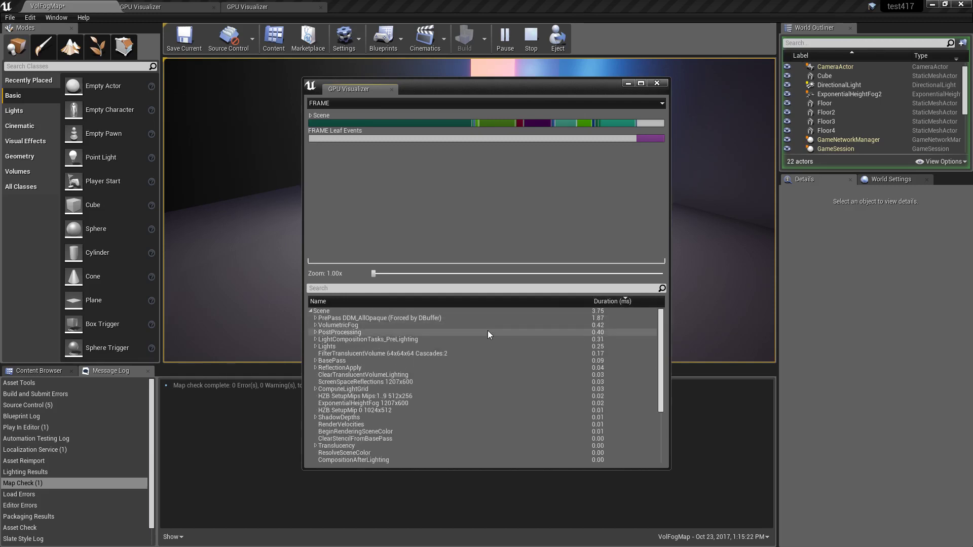
left_click(354, 325)
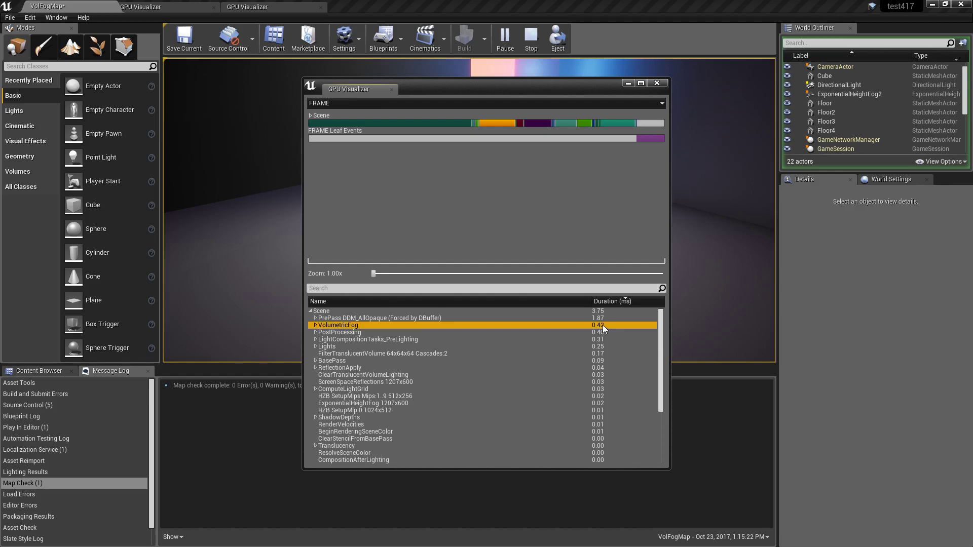
left_click(388, 346)
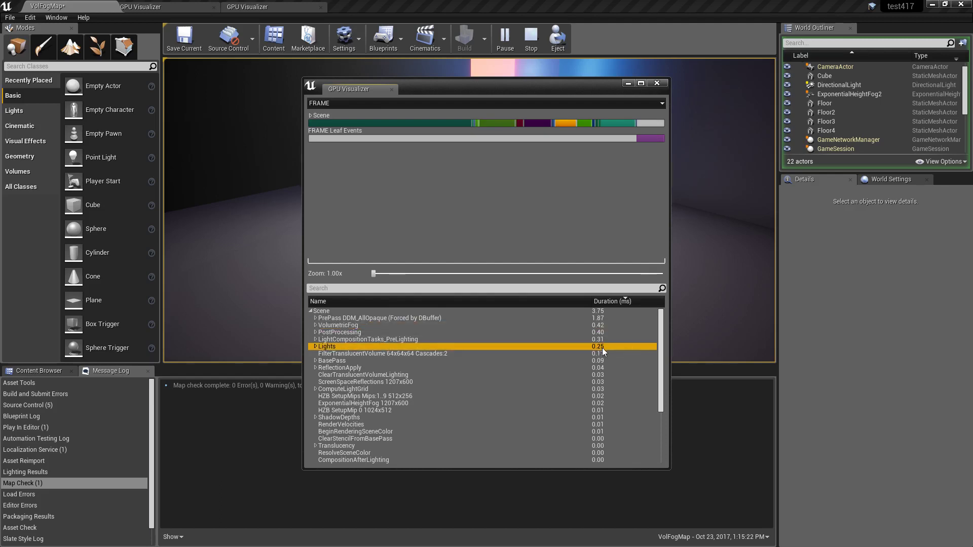
left_click_drag(463, 88, 559, 101)
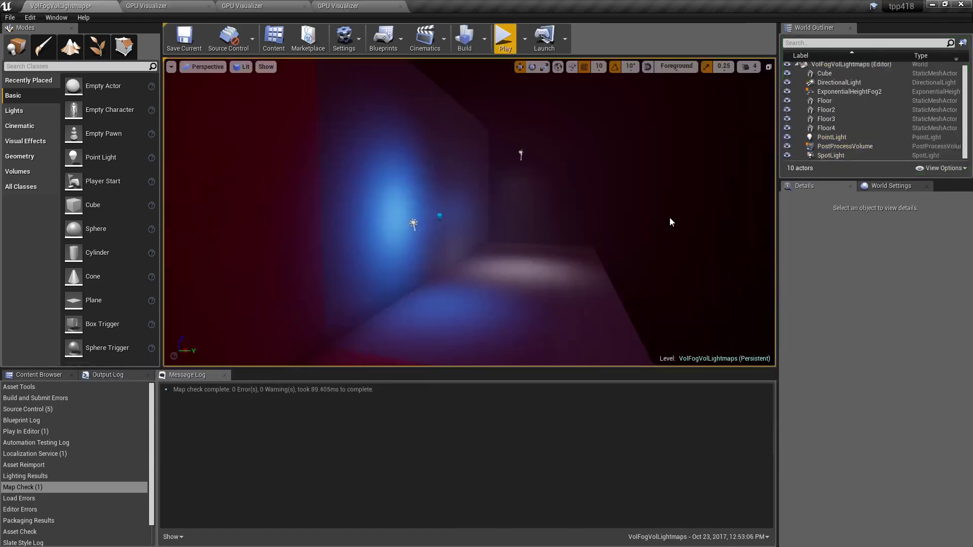
Switch to the VolFogVolLightmaps level, play it, and position the character in the corridor facing the red and blue lights
mouse_move(670, 222)
right_mouse_down()
mouse_move(665, 254)
mouse_move(669, 222)
right_mouse_up()
key("w")
left_click(504, 45)
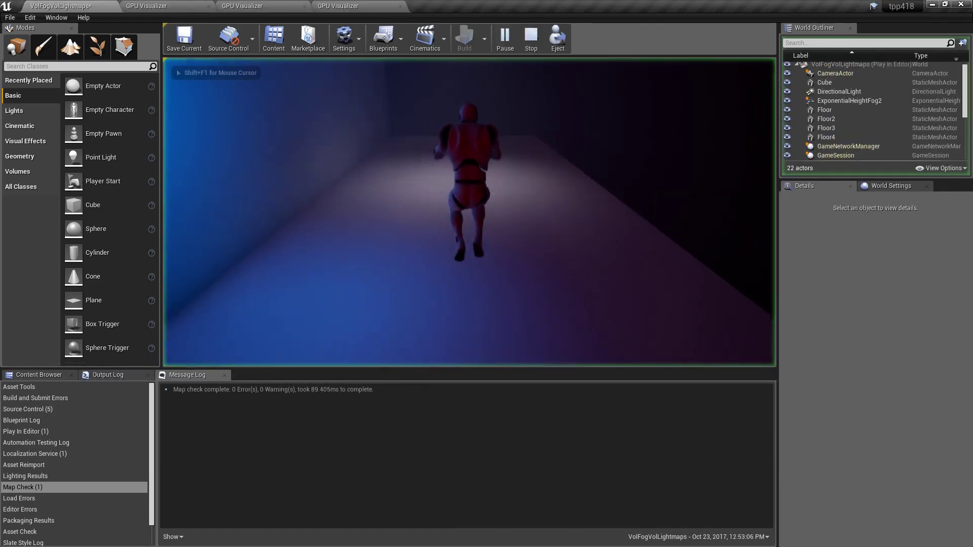
key("d")
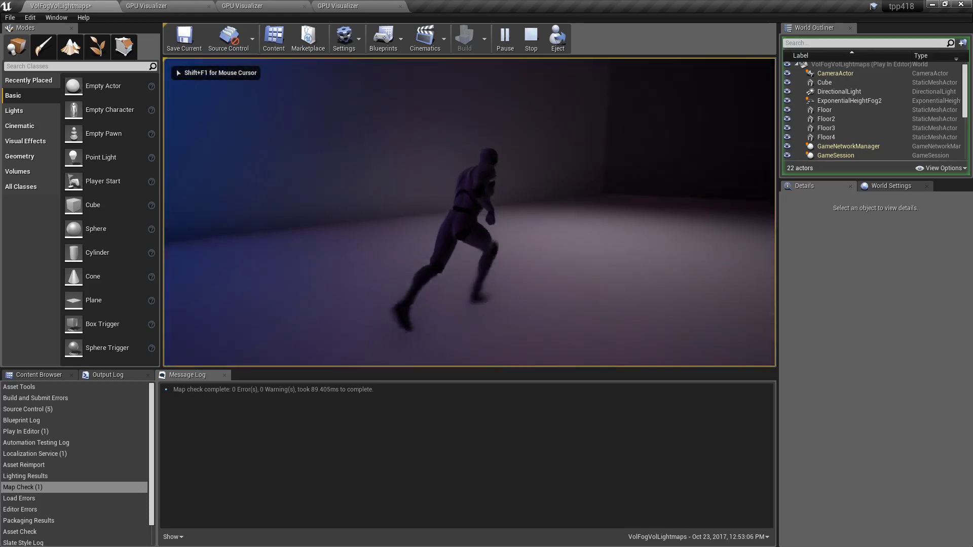
key("s")
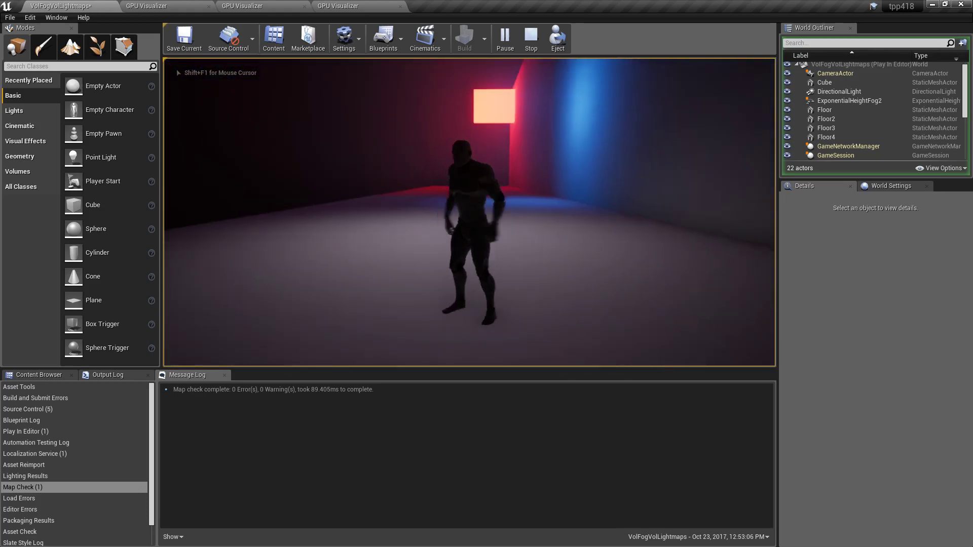
key("w")
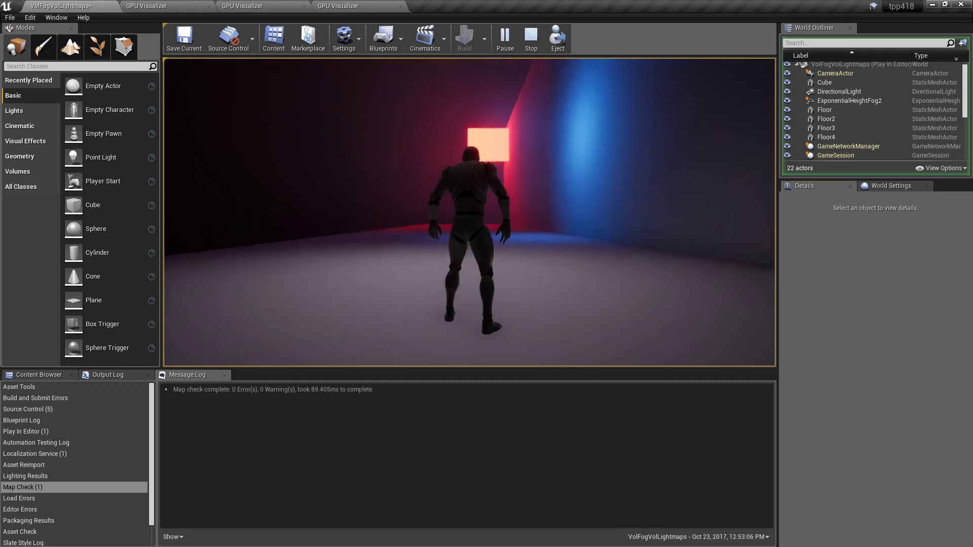
key("w")
key("a")
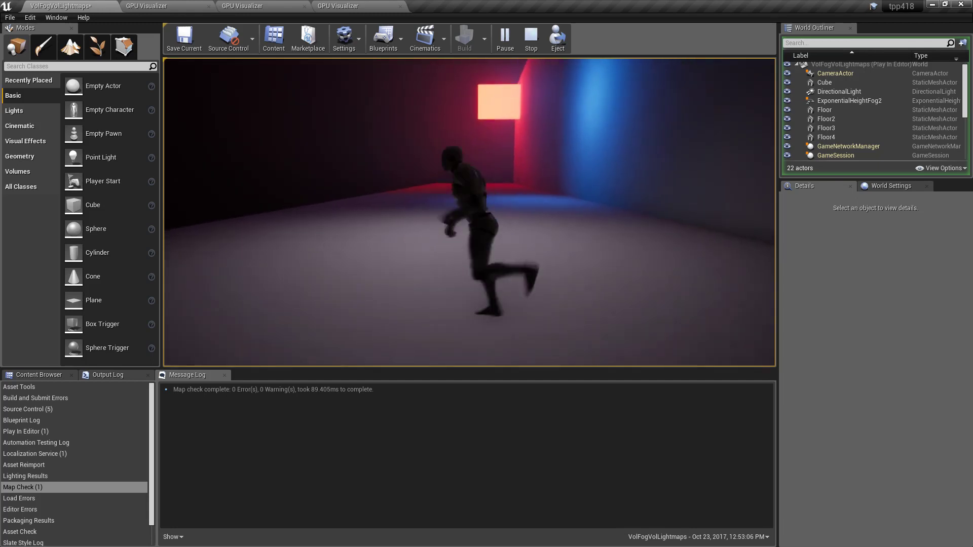
key("w")
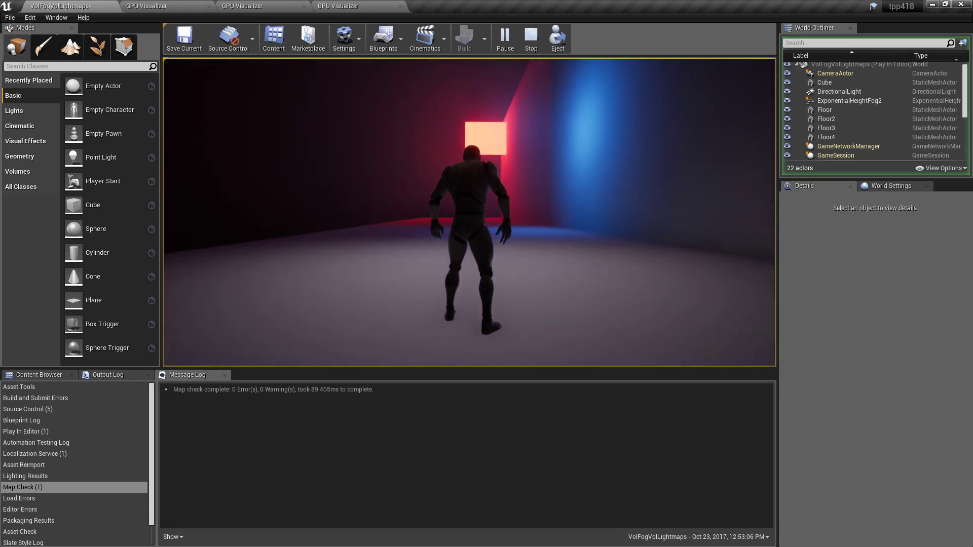
key("s")
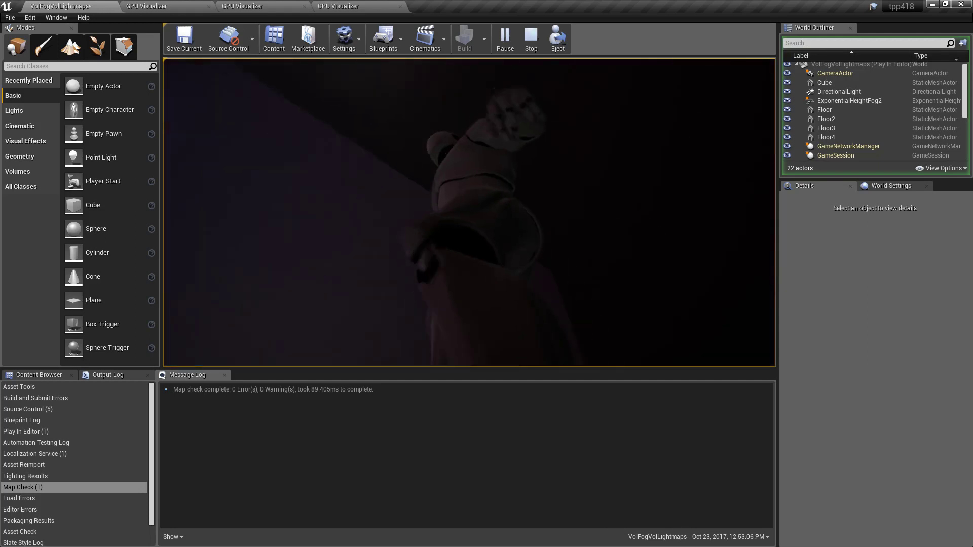
key("w")
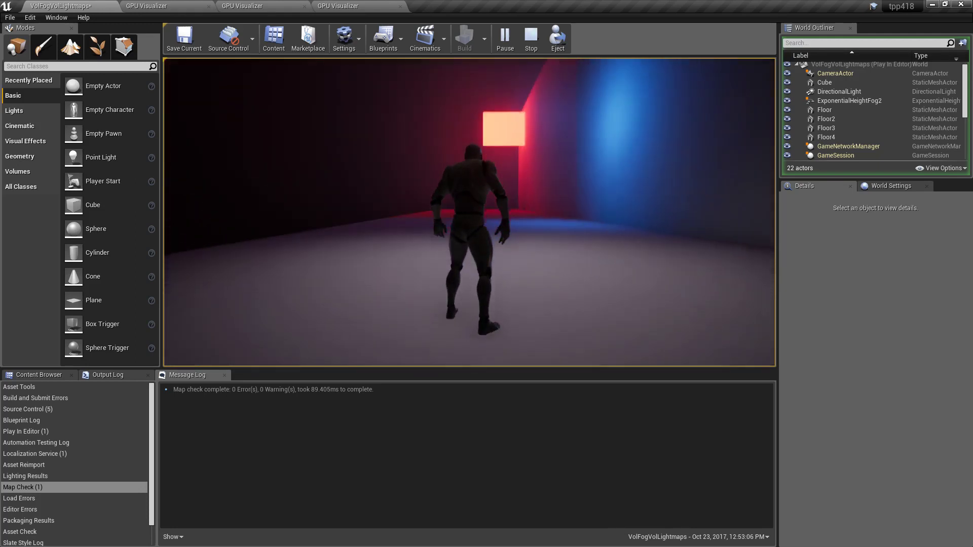
key("a")
Profile one GPU frame of the playing VolFogVolLightmaps level with the ProfileGPU console command
key("grave")
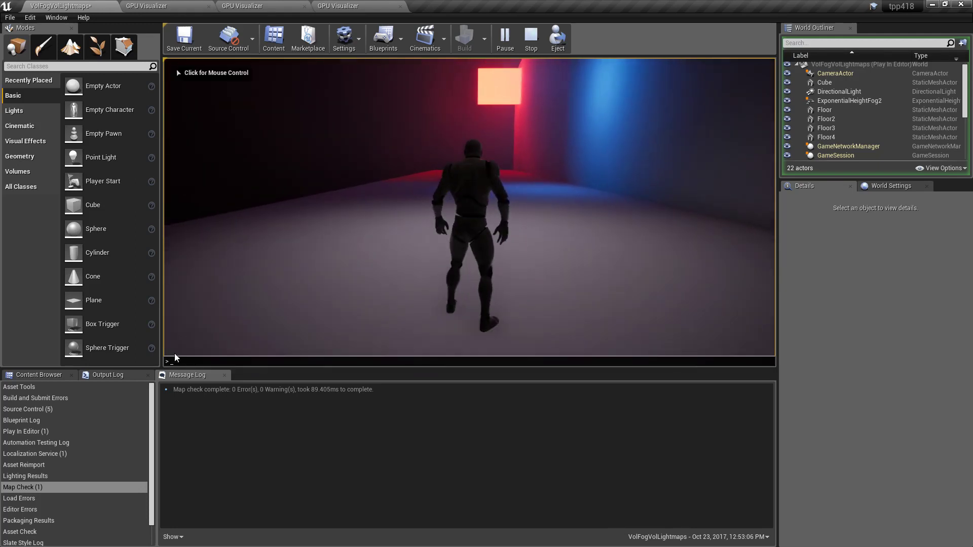
type("profilegpu")
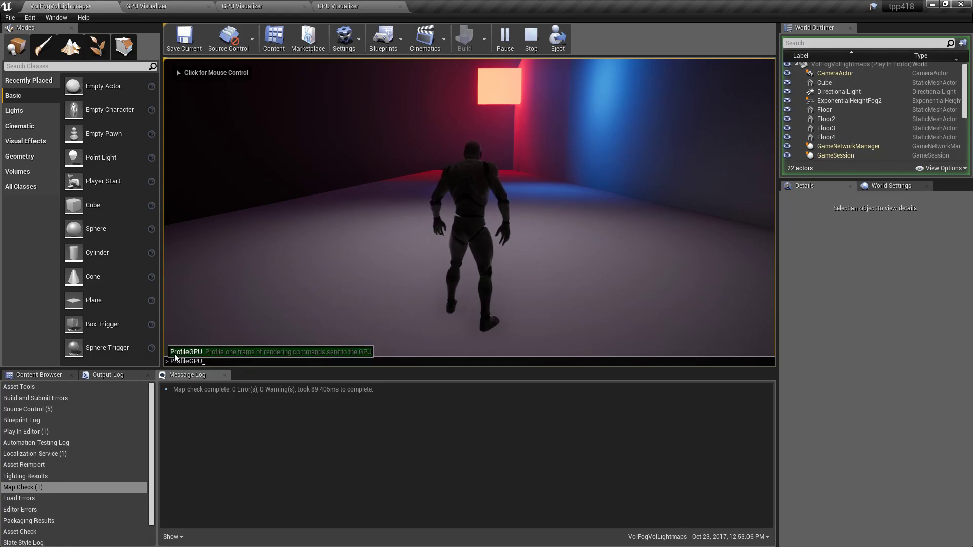
key("Return")
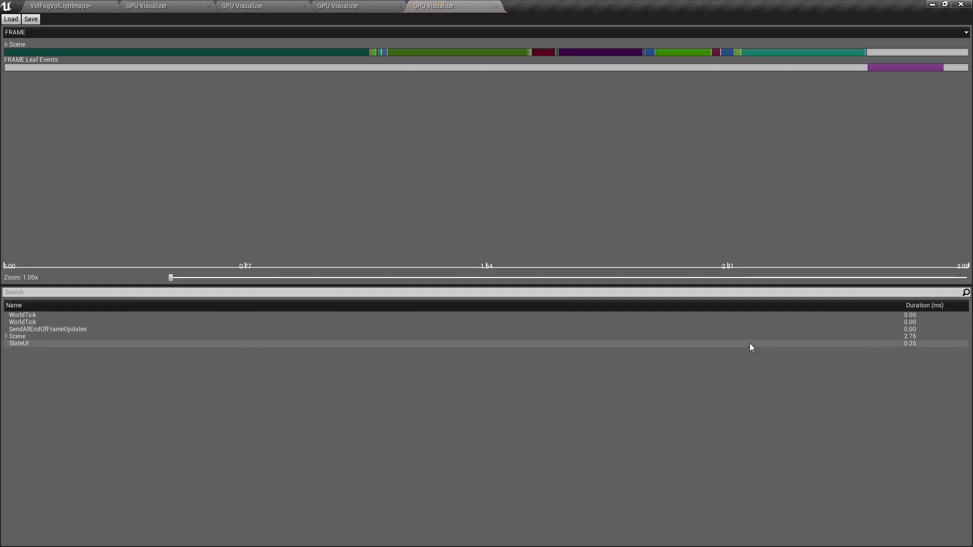
Expand the Scene events of the VolFogVolLightmaps profile, sort them by longest duration, and examine the VolumetricFog cost
left_click(924, 305)
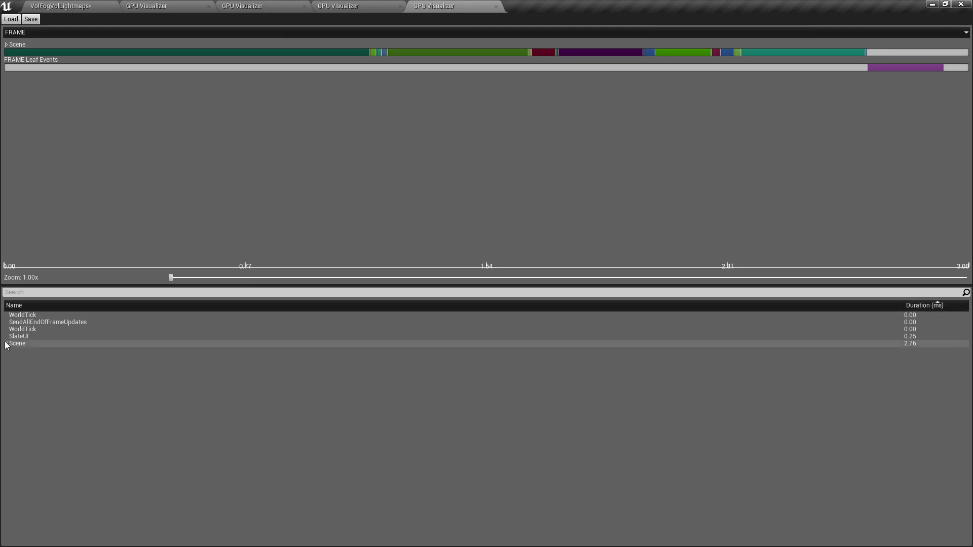
left_click(6, 344)
left_click(928, 305)
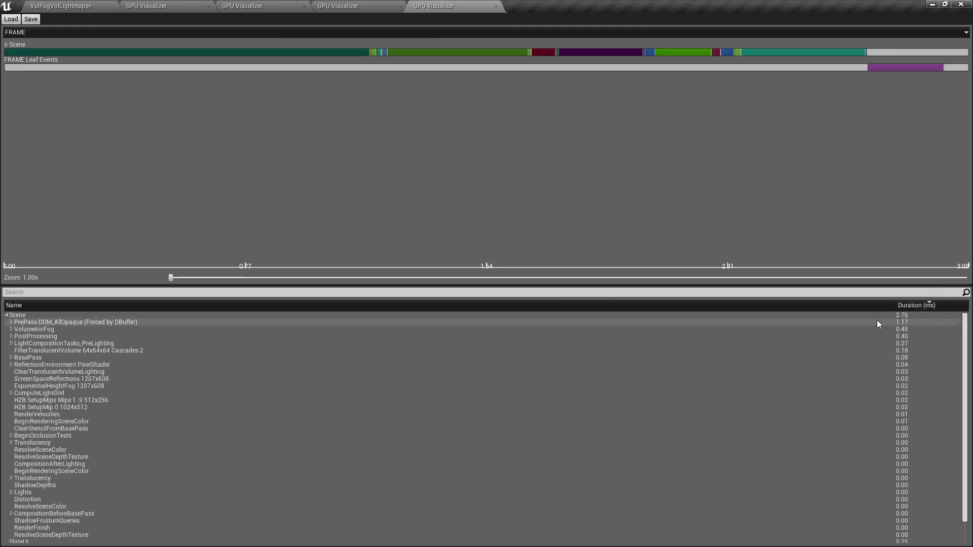
left_click(49, 331)
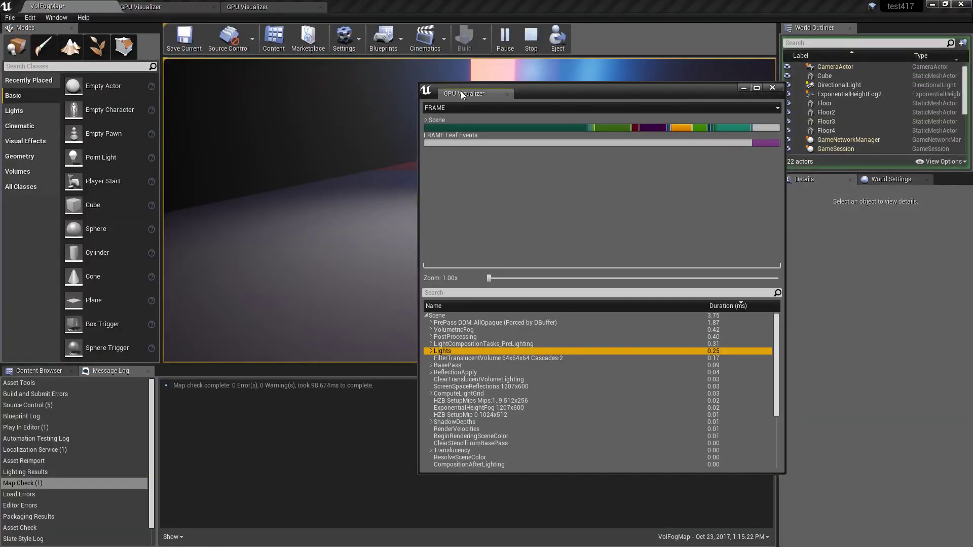
Dock the VolFogMap GPU Visualizer in the editor's main window and compare its event durations with the VolFogVolLightmaps profile
left_click_drag(460, 91, 379, 7)
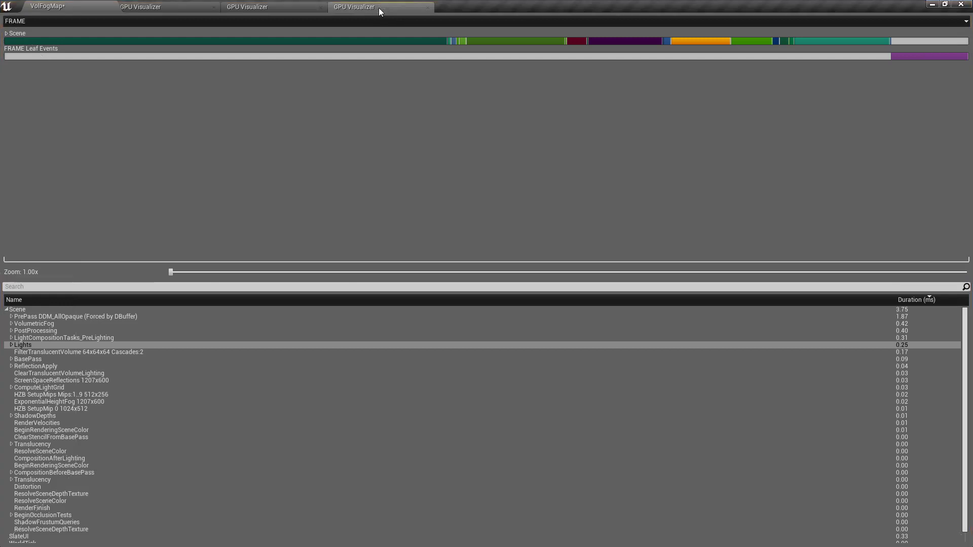
left_click(899, 330)
key("Up")
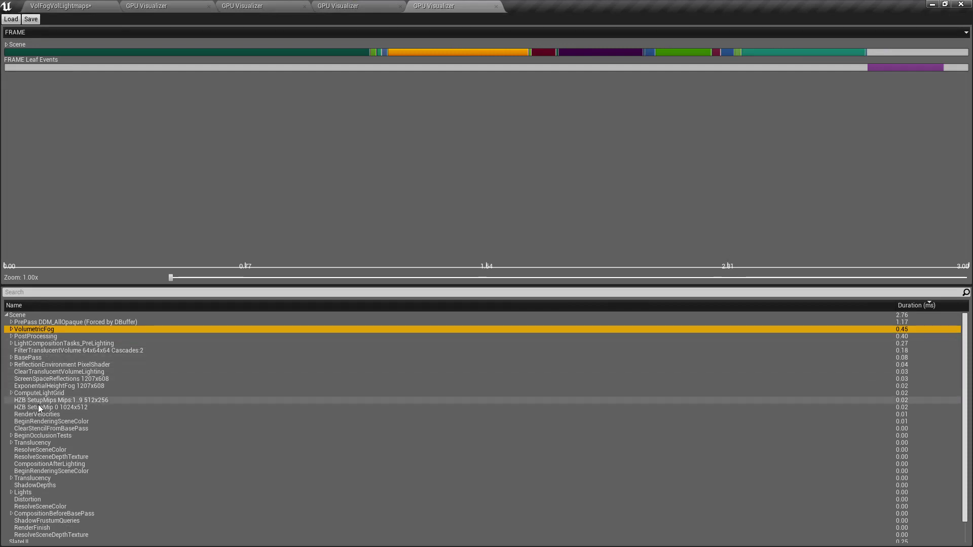
Compare the Lights event in the VolFogVolLightmaps and VolFogMap GPU profiles, and return to the VolFogMap level
left_click(40, 491)
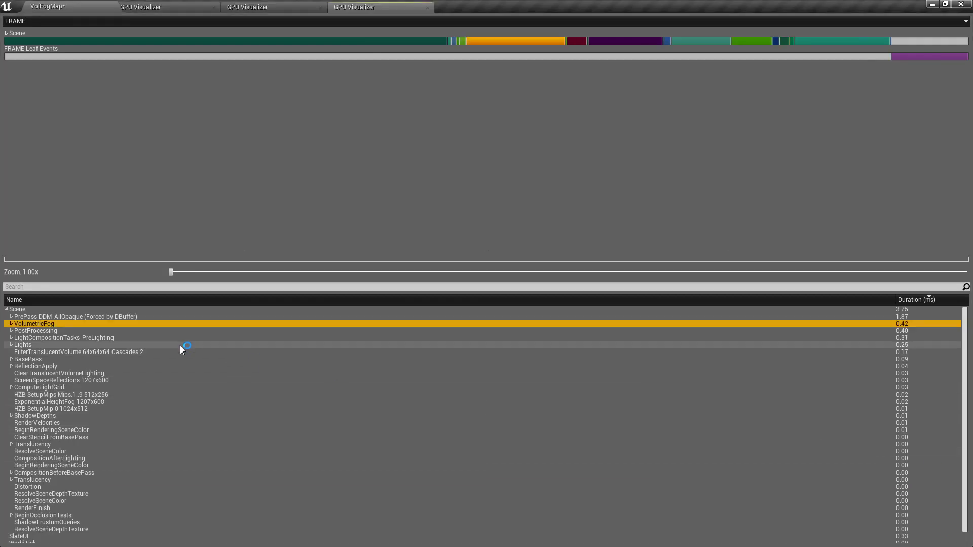
left_click(35, 342)
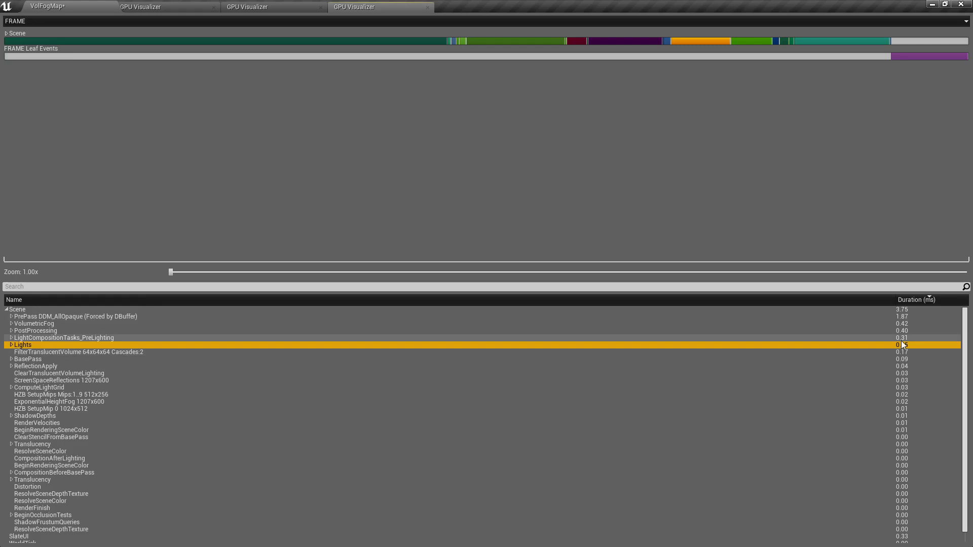
left_click(65, 6)
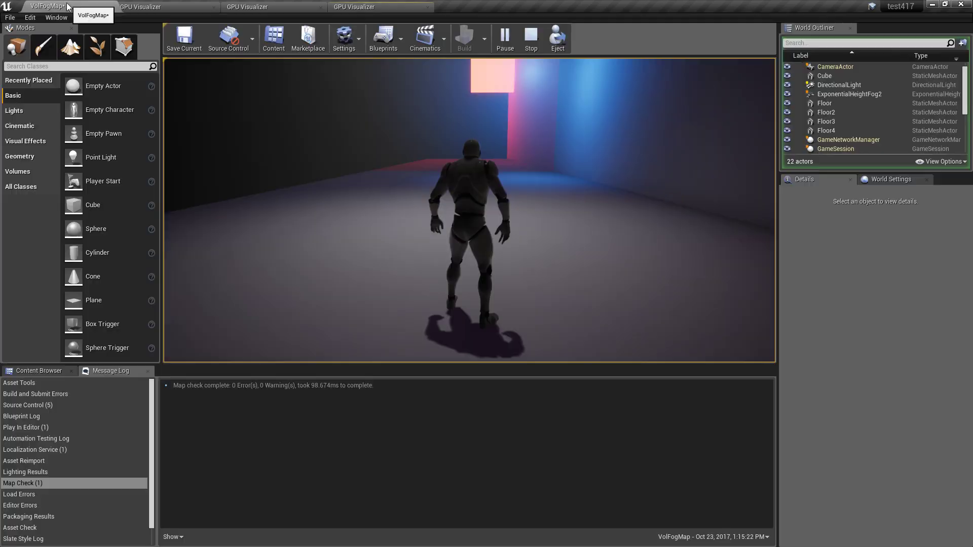
Stop playing VolFogMap and examine the blue point light's Mobility and Volumetric Scattering Intensity settings
left_click(547, 223)
right_click_drag(547, 223, 525, 226)
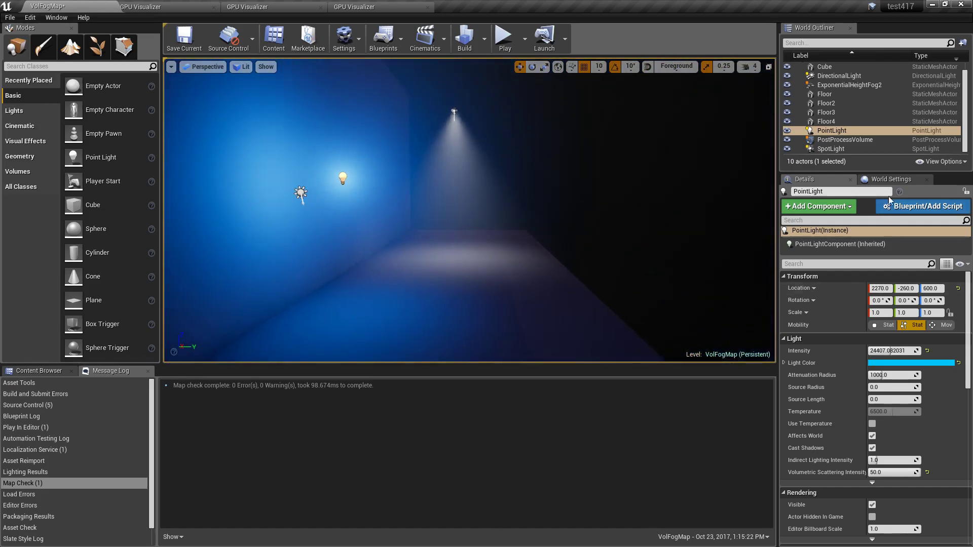
left_click(888, 180)
left_click(809, 184)
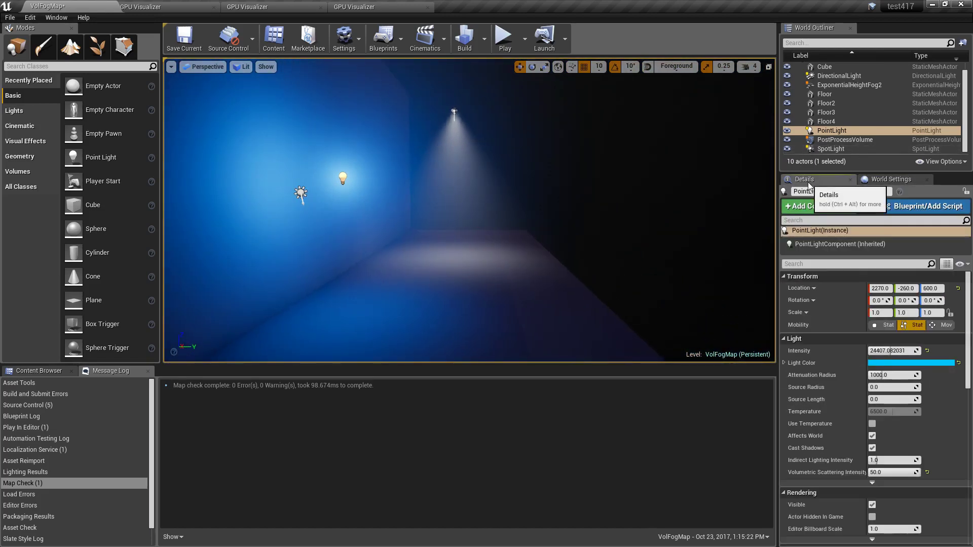
right_click_drag(448, 274, 432, 278)
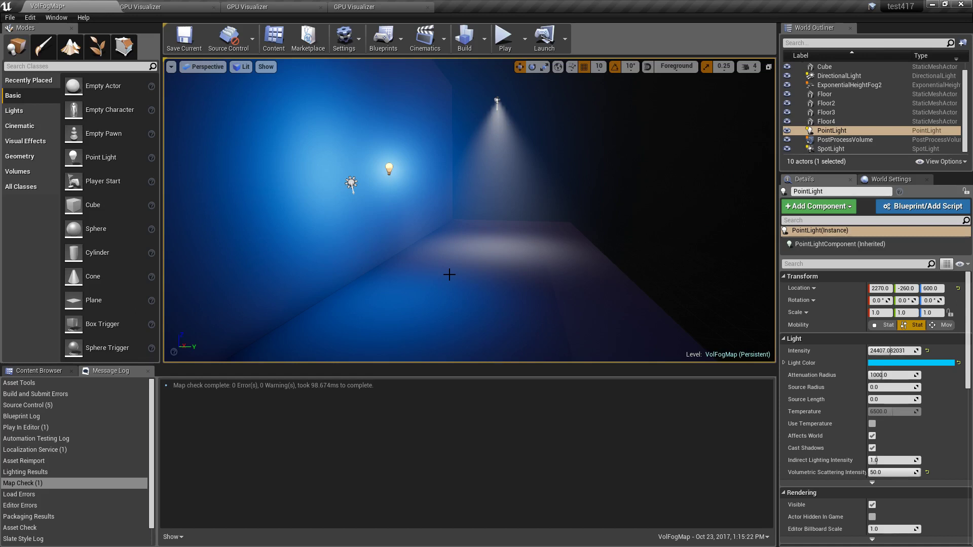
mouse_move(548, 271)
right_mouse_down()
mouse_move(537, 289)
mouse_move(546, 284)
right_mouse_up()
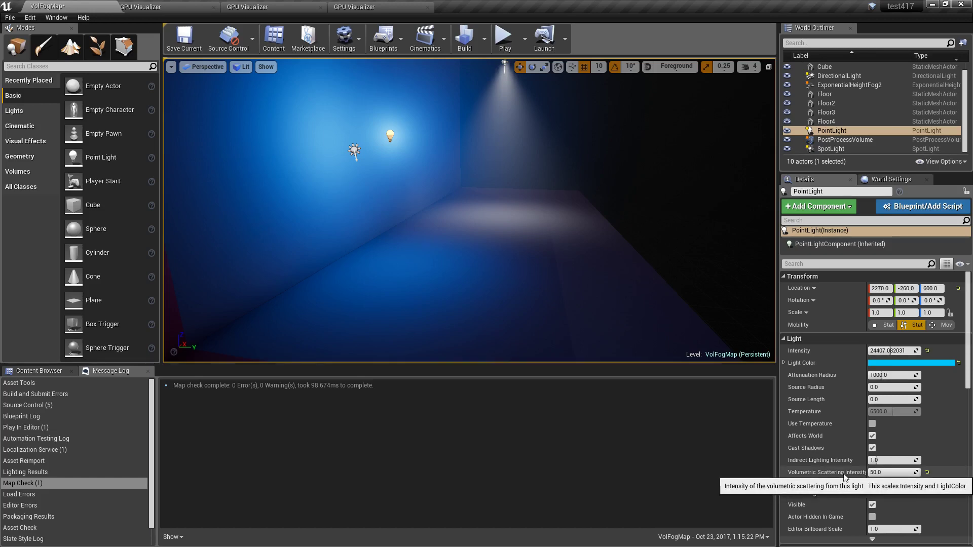
Set the mobility of the blue PointLight in VolFogMap to Static
left_click(832, 130)
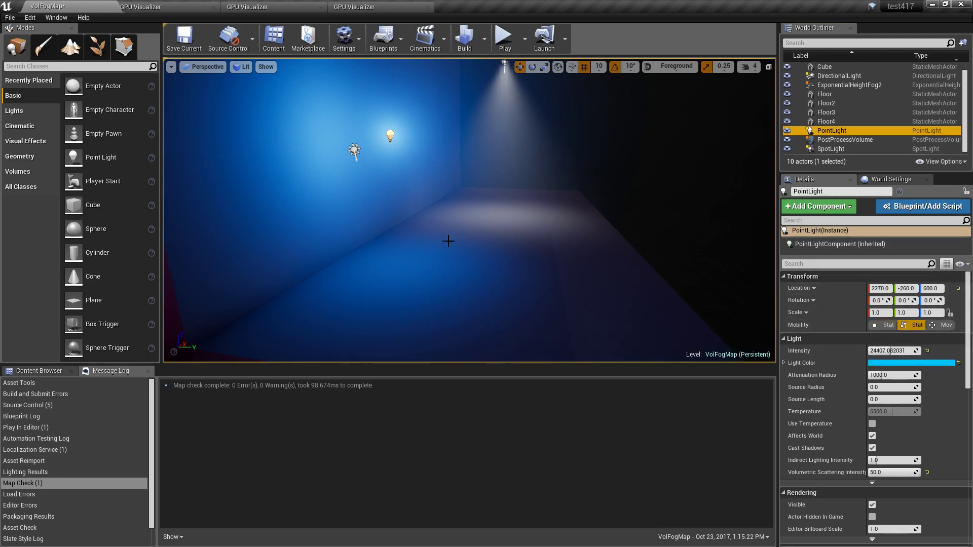
left_click(880, 325)
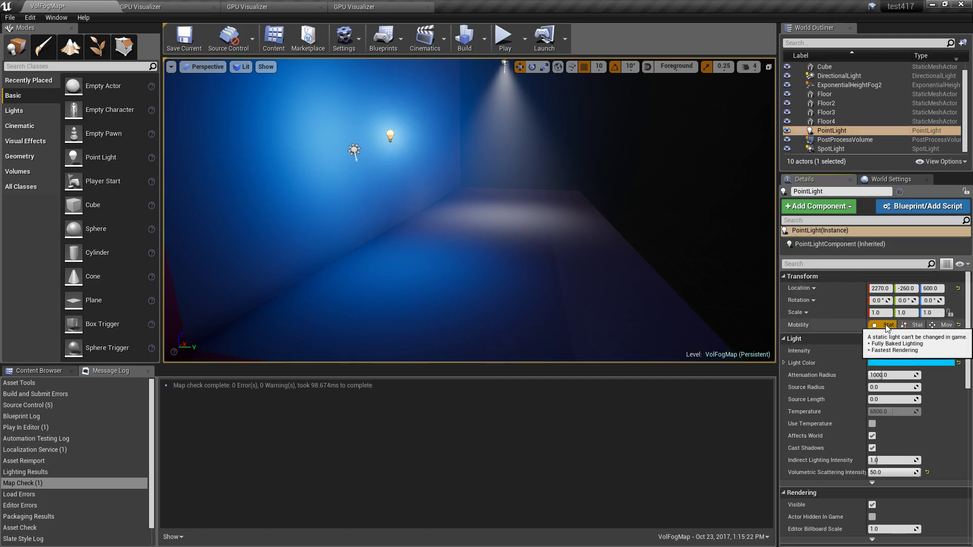
right_click_drag(405, 203, 389, 161)
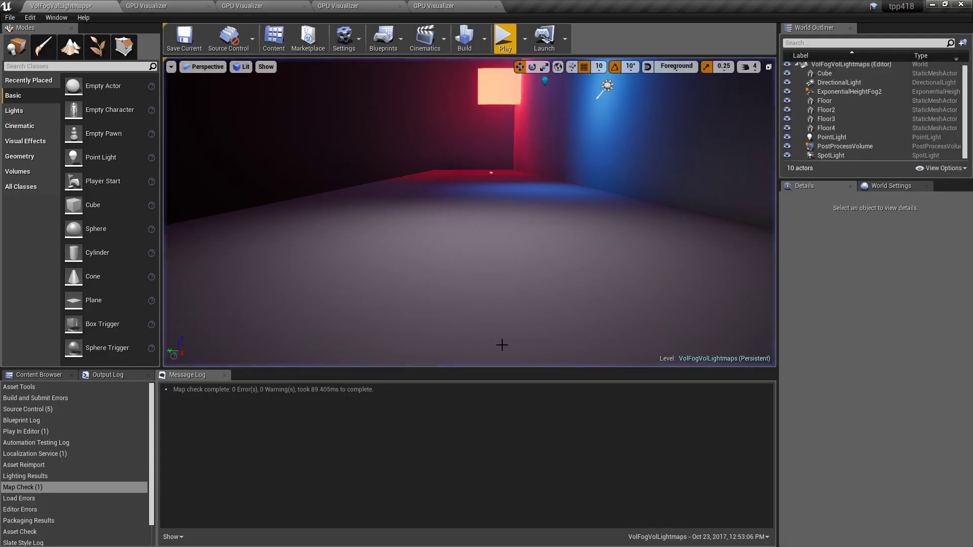
Switch to the VolFogVolLightmaps level, select the blue PointLight, and examine its Mobility and Volumetric Scattering Intensity settings
right_click_drag(501, 345, 760, 299)
key("w")
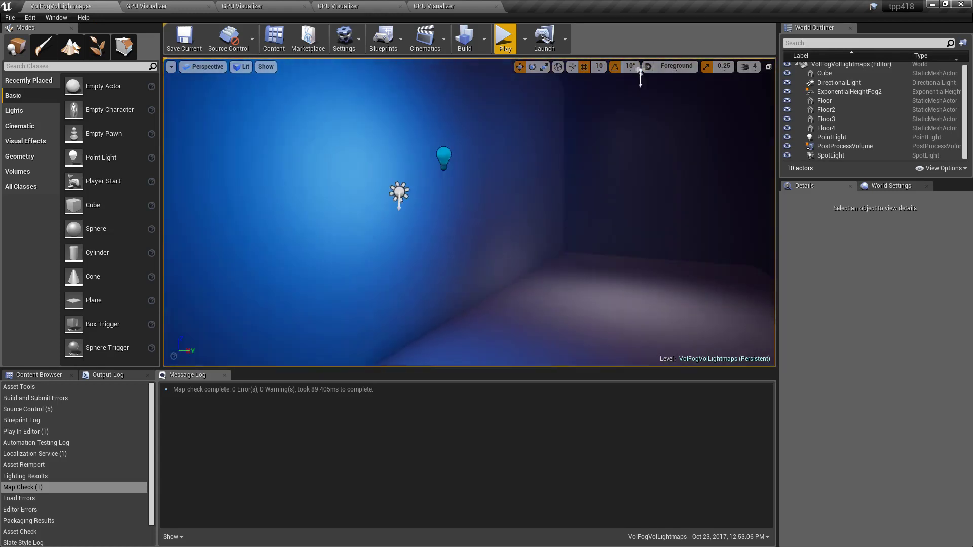
right_click_drag(640, 76, 619, 84)
left_click(458, 165)
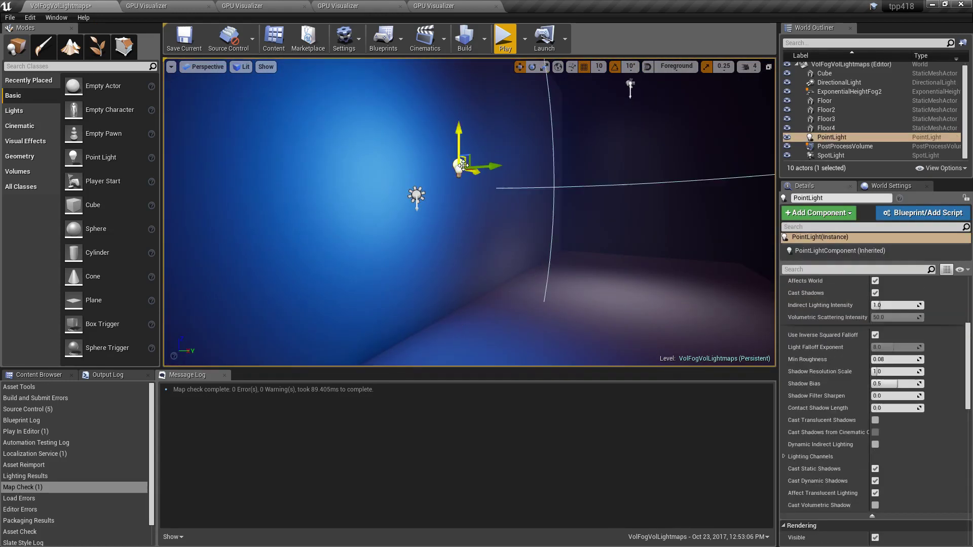
right_click_drag(471, 174, 503, 227)
key("s")
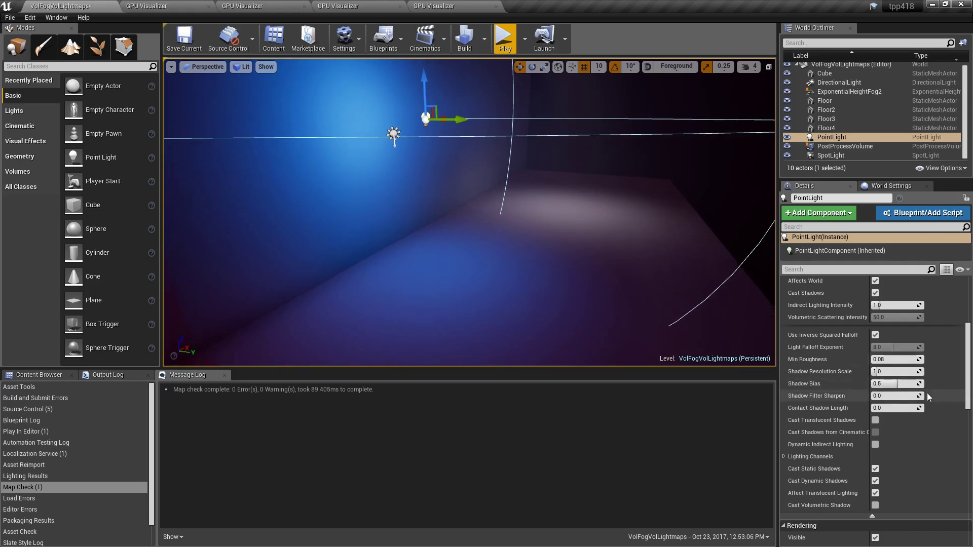
scroll(928, 396, "up", 3)
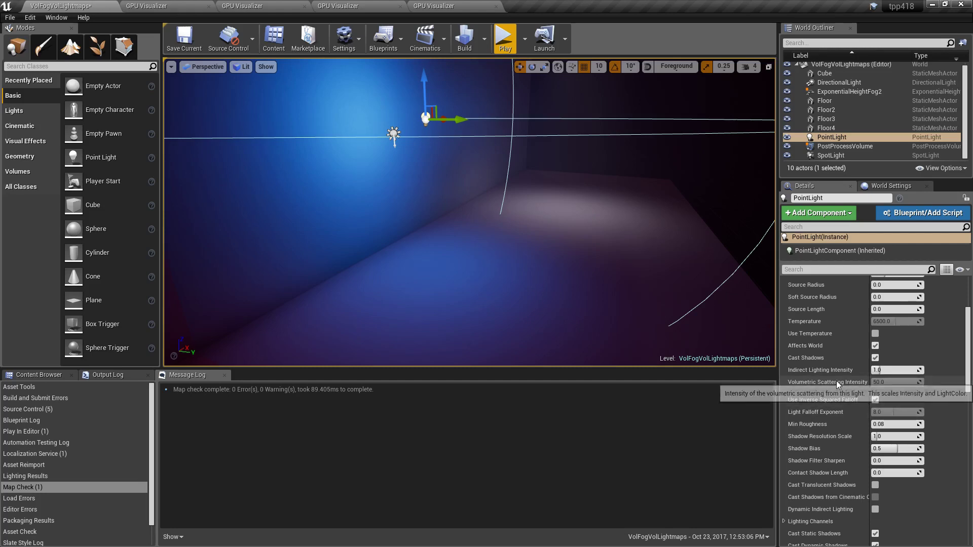
scroll(847, 362, "up", 1)
scroll(847, 360, "up", 5)
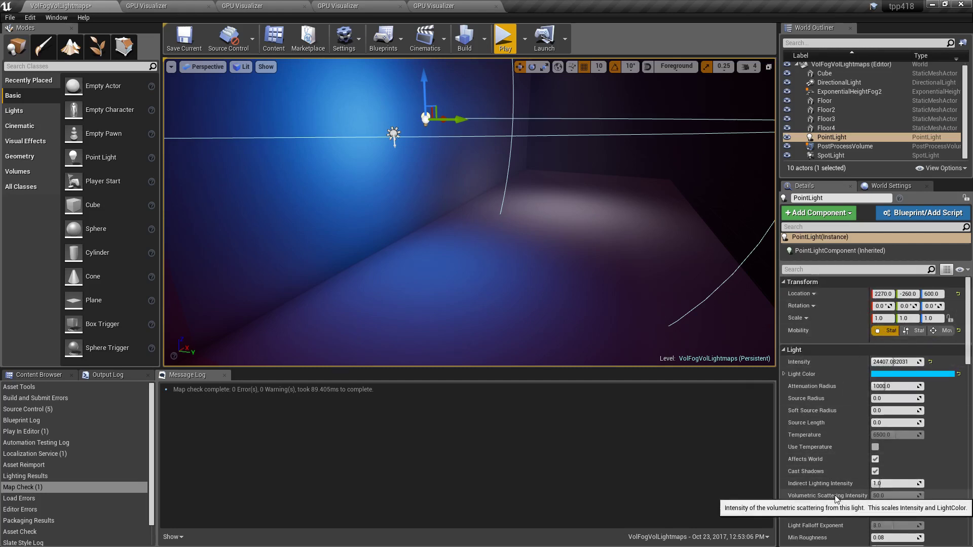
scroll(834, 497, "down", 1)
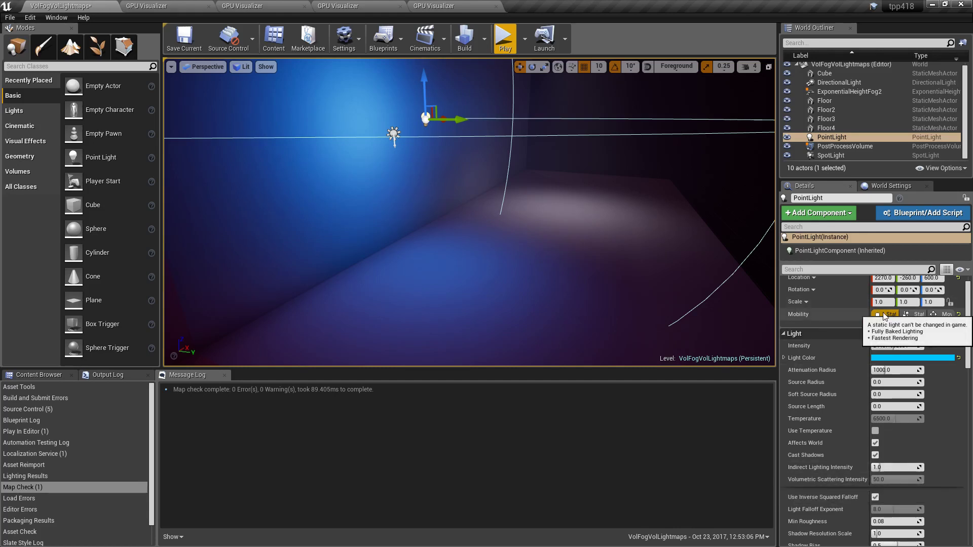
Set the PointLight's mobility to Stationary to check its Volumetric Scattering Intensity setting, and return it to Static
left_click(915, 314)
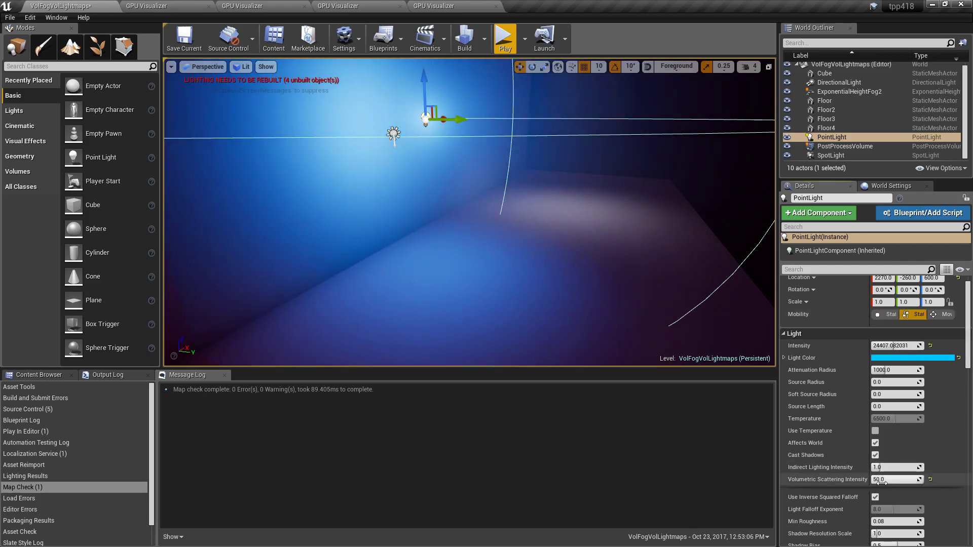
left_click(881, 314)
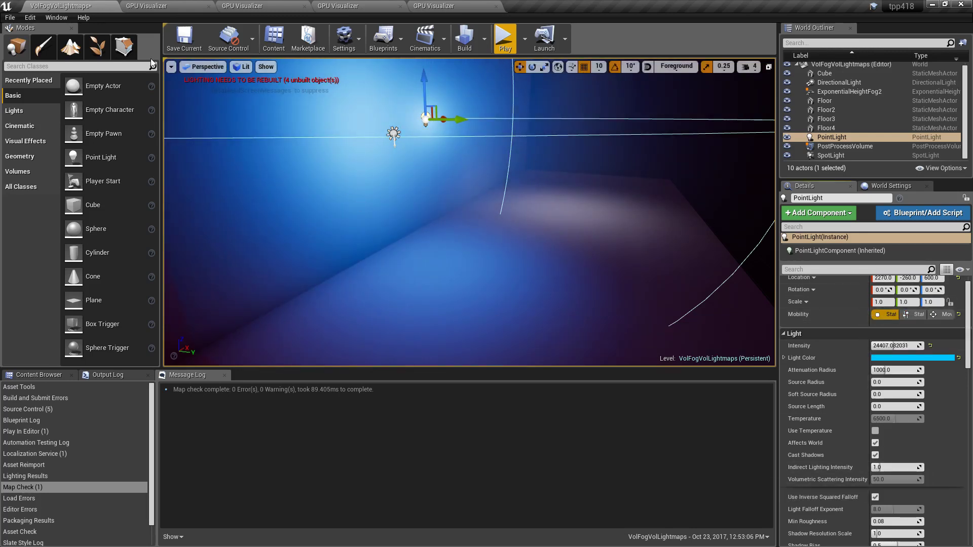
right_click_drag(535, 226, 538, 203)
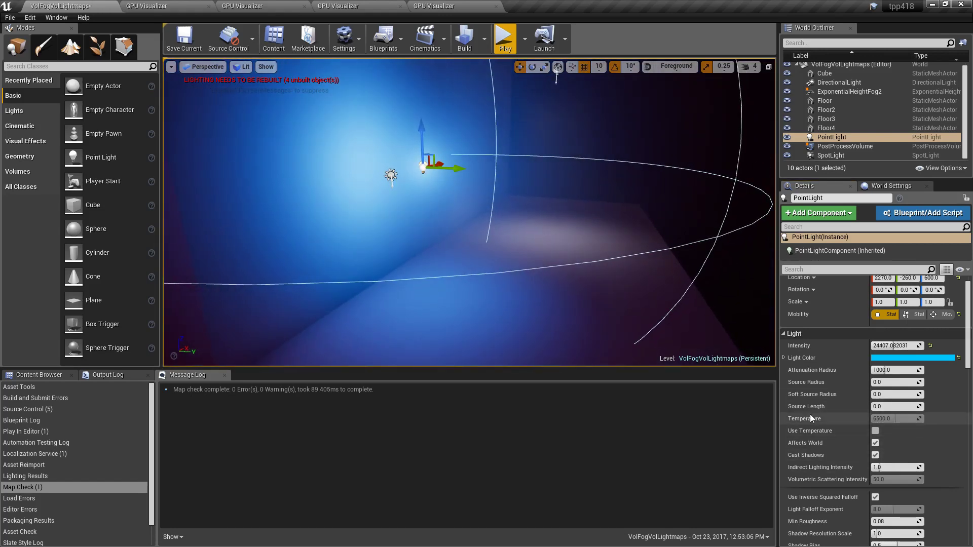
scroll(847, 457, "up", 1)
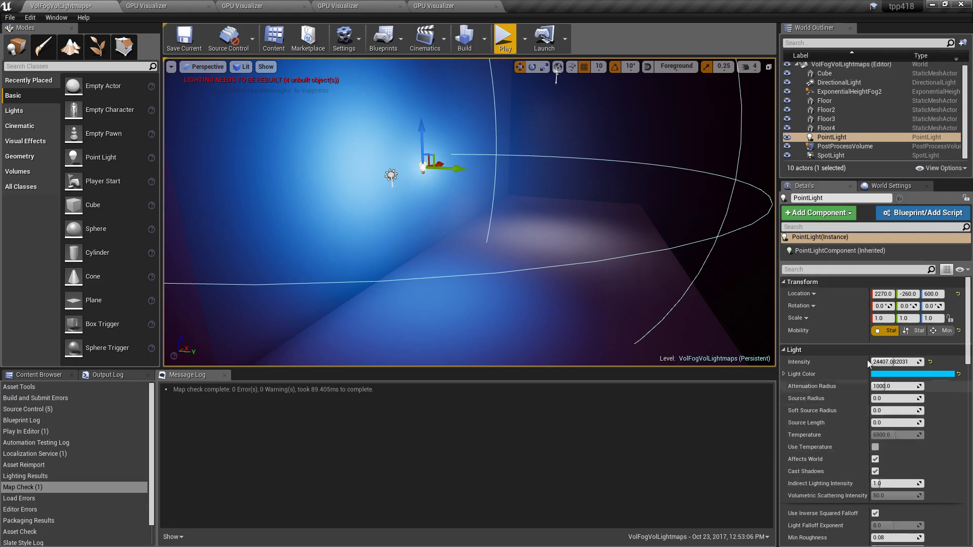
Examine the mobility settings of the emissive Cube and the SpotLight
double_click(824, 73)
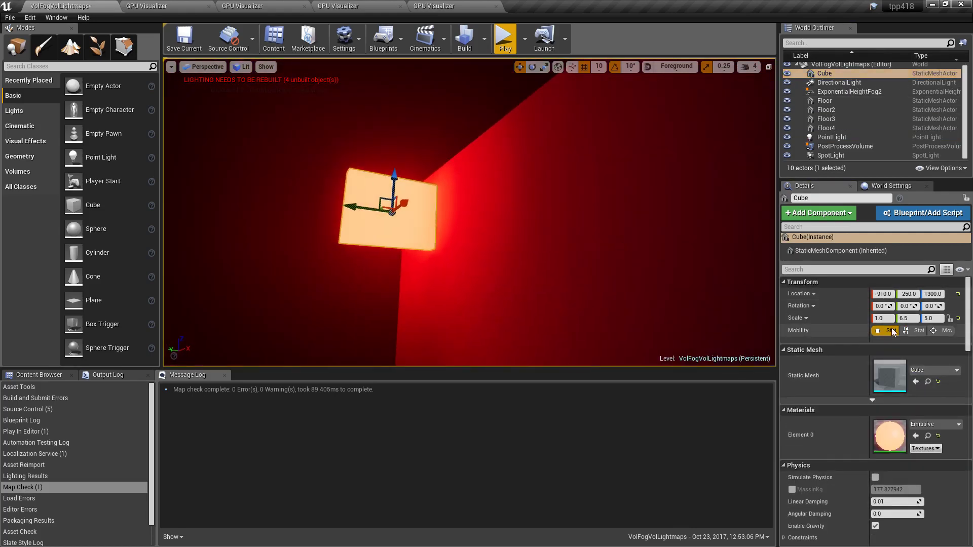
right_click_drag(490, 109, 733, 102)
left_click(496, 142)
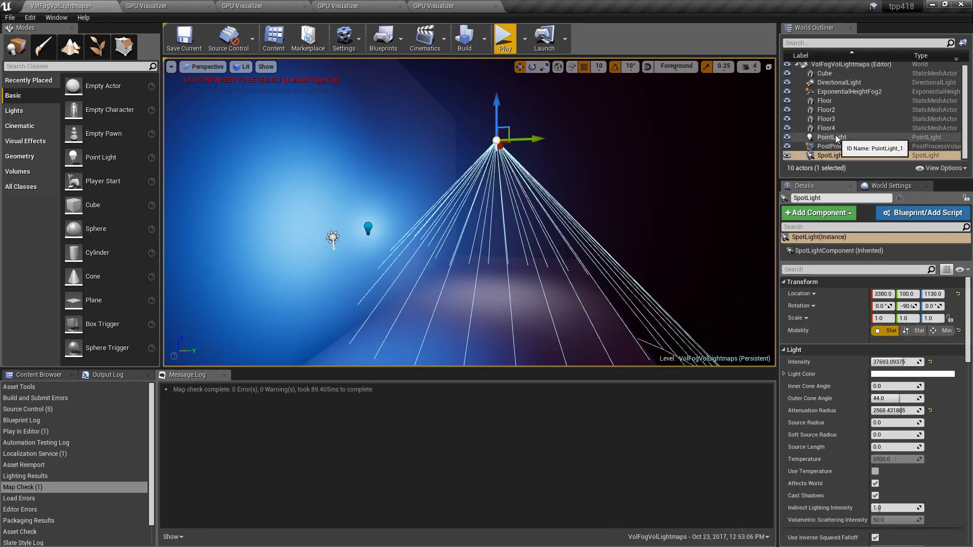
Set the Volumetric Fog Static Lighting Scattering Intensity of ExponentialHeightFog2 to 10
left_click(848, 92)
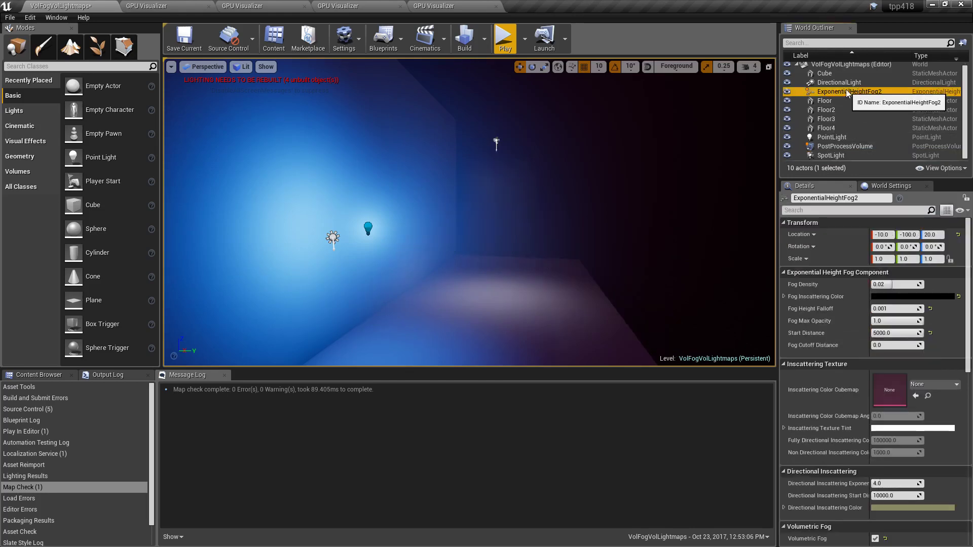
scroll(848, 416, "down", 10)
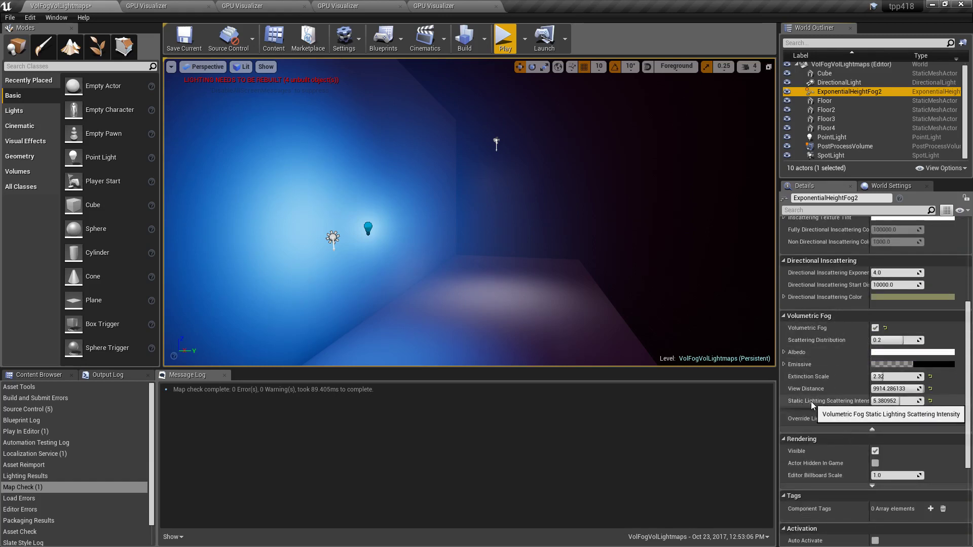
left_click_drag(884, 401, 923, 401)
right_click_drag(556, 255, 568, 257)
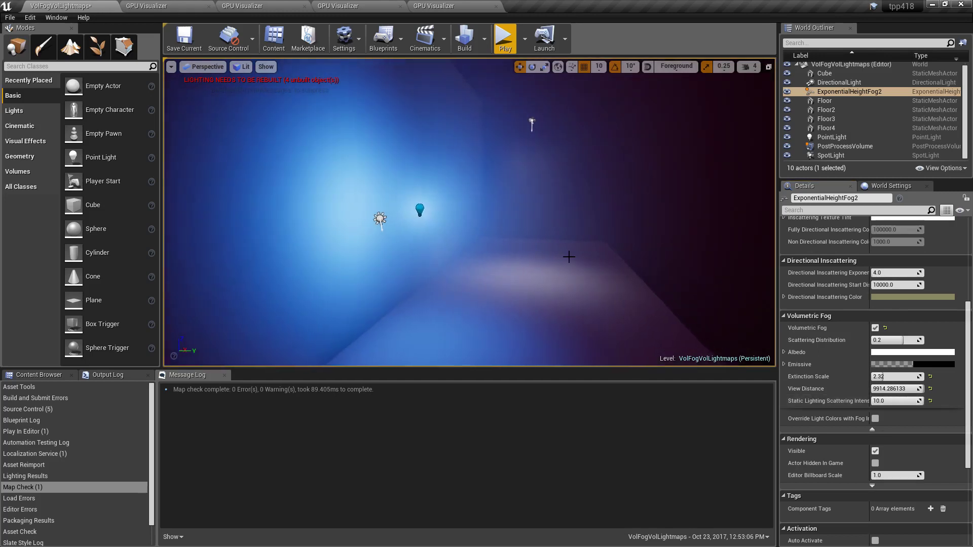
mouse_move(604, 286)
right_mouse_down()
mouse_move(594, 283)
mouse_move(601, 271)
right_mouse_up()
Set the height fog's Static Lighting Scattering Intensity to 0
left_click(895, 400)
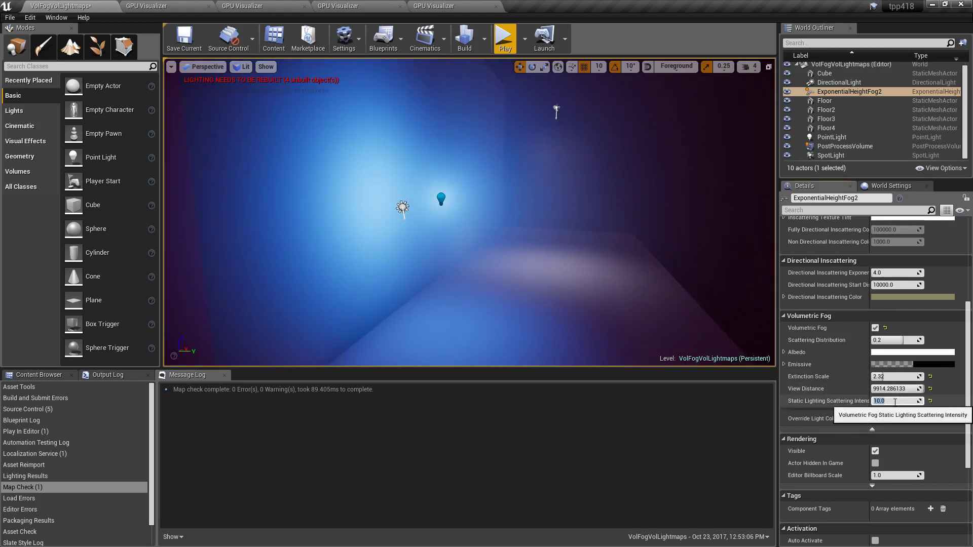
type("0")
key("Return")
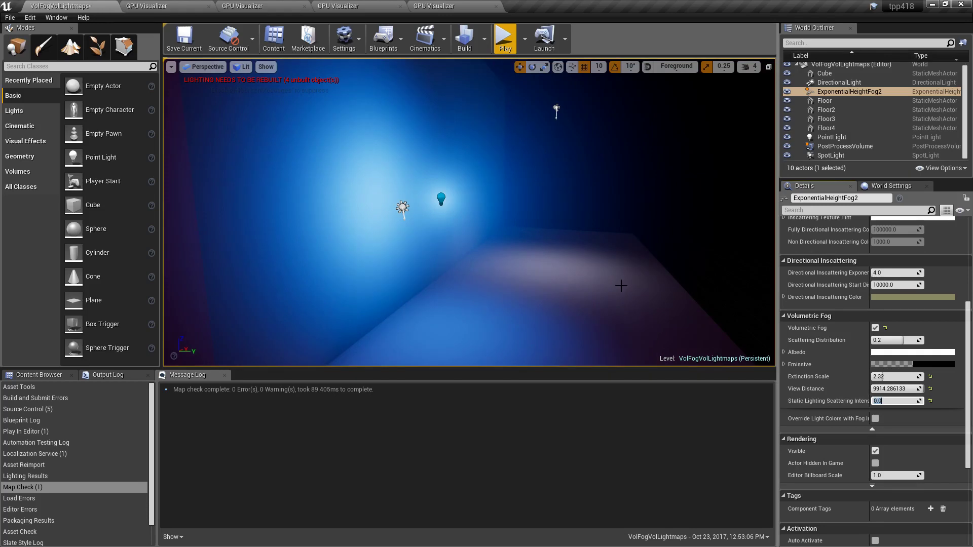
Build the lighting for the VolFogVolLightmaps level and inspect the fog around the blue light
left_click(465, 47)
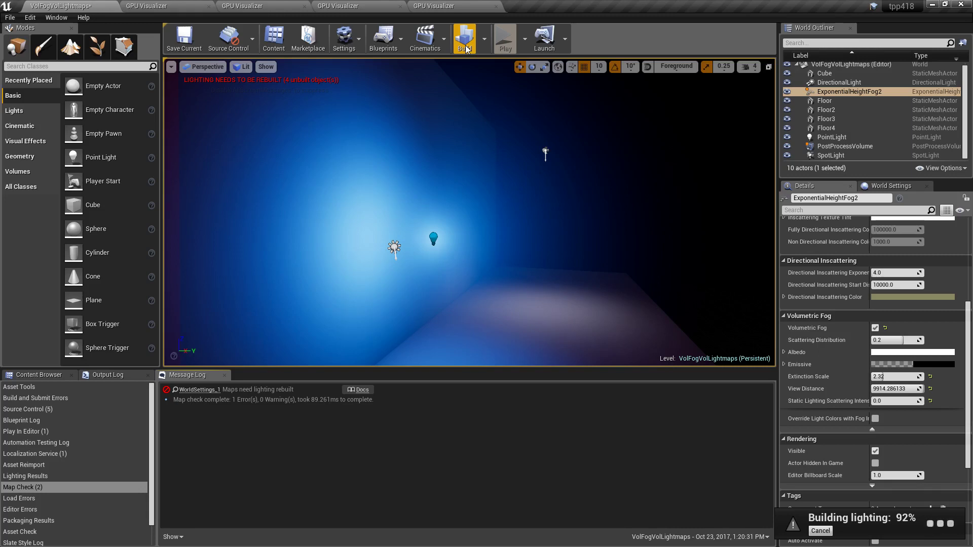
mouse_move(552, 297)
right_mouse_down()
mouse_move(550, 311)
mouse_move(548, 296)
right_mouse_up()
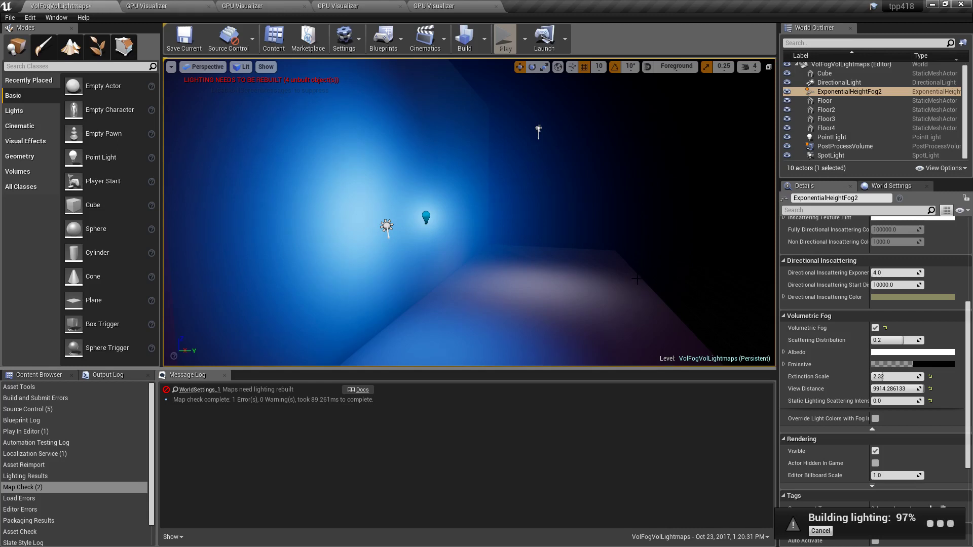
right_click_drag(637, 279, 631, 278)
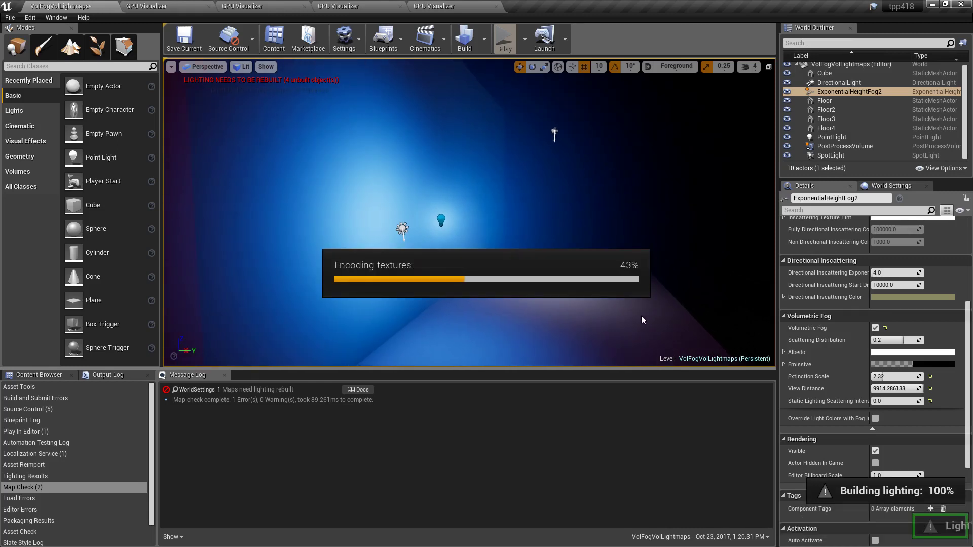
right_click_drag(556, 237, 578, 253)
key("w")
key("w")
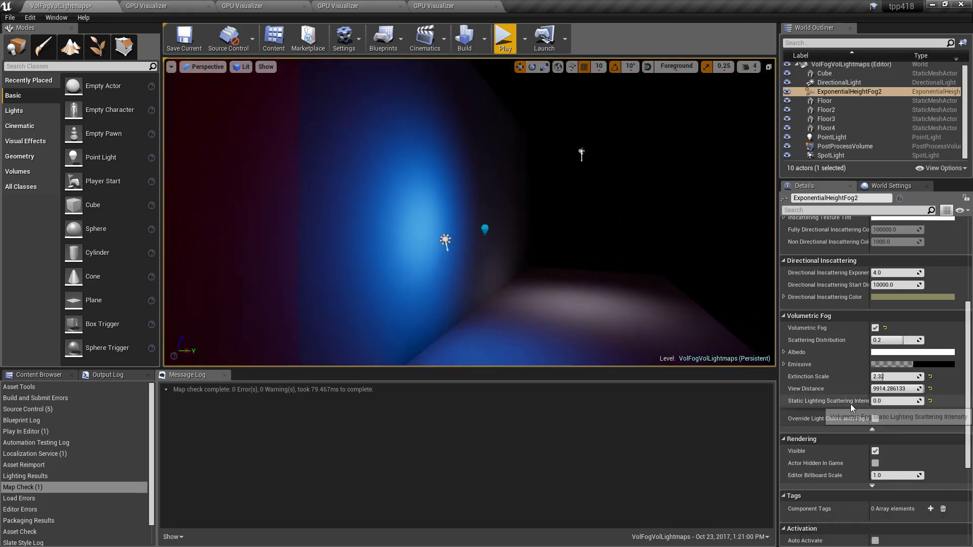
Raise the height fog's Static Lighting Scattering Intensity to 10 and inspect the fog near the blue and white lights
mouse_move(892, 401)
left_mouse_down()
mouse_move(919, 402)
mouse_move(887, 401)
left_mouse_up()
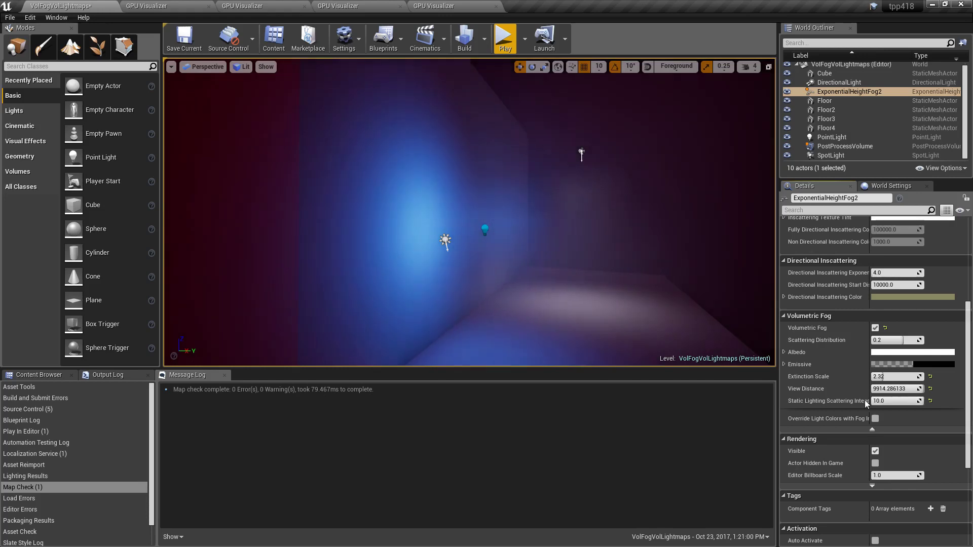
mouse_move(445, 241)
right_mouse_down()
mouse_move(263, 243)
mouse_move(431, 248)
right_mouse_up()
right_click_drag(481, 213, 540, 215)
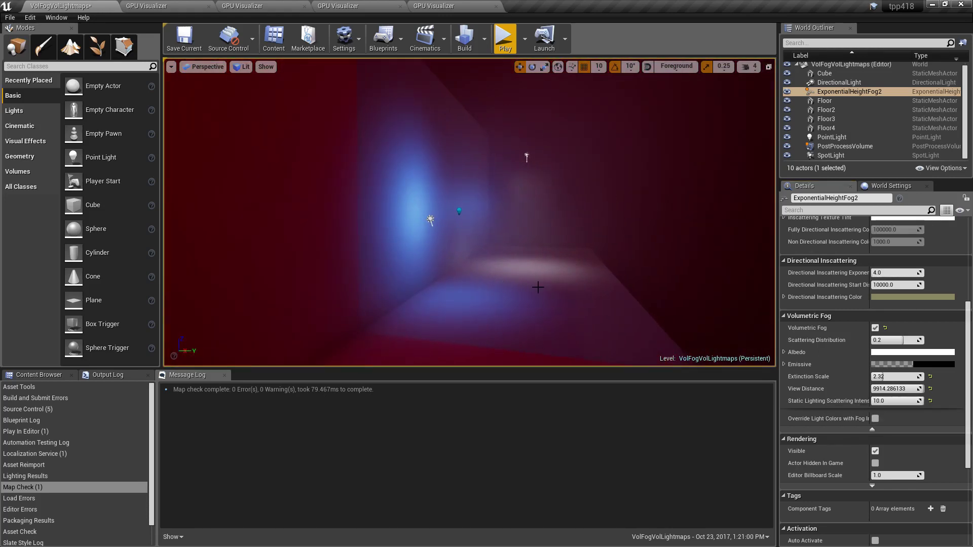
mouse_move(537, 287)
right_mouse_down()
mouse_move(562, 291)
mouse_move(555, 317)
mouse_move(548, 286)
right_mouse_up()
key("w")
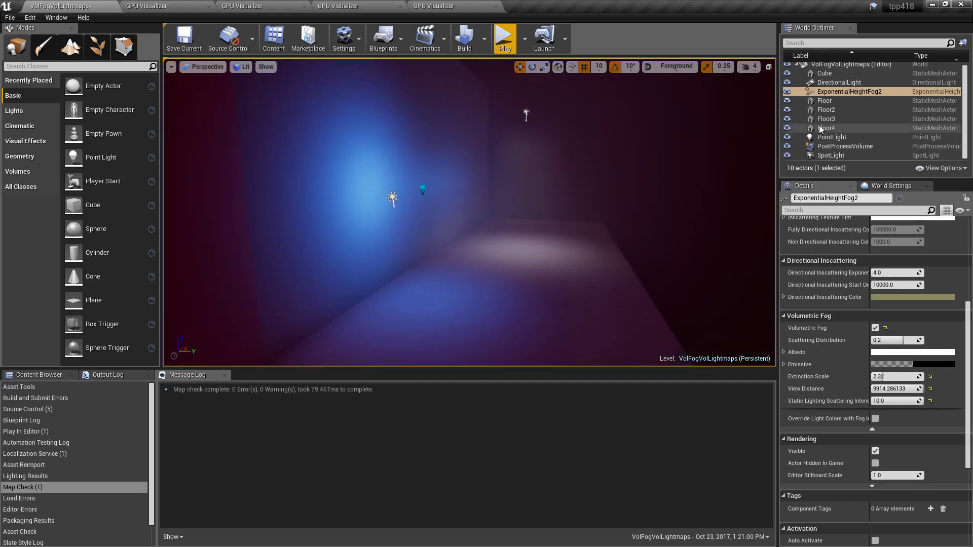
Select the DirectionalLight and examine its Volumetric Scattering Intensity and Mobility settings
left_click(843, 94)
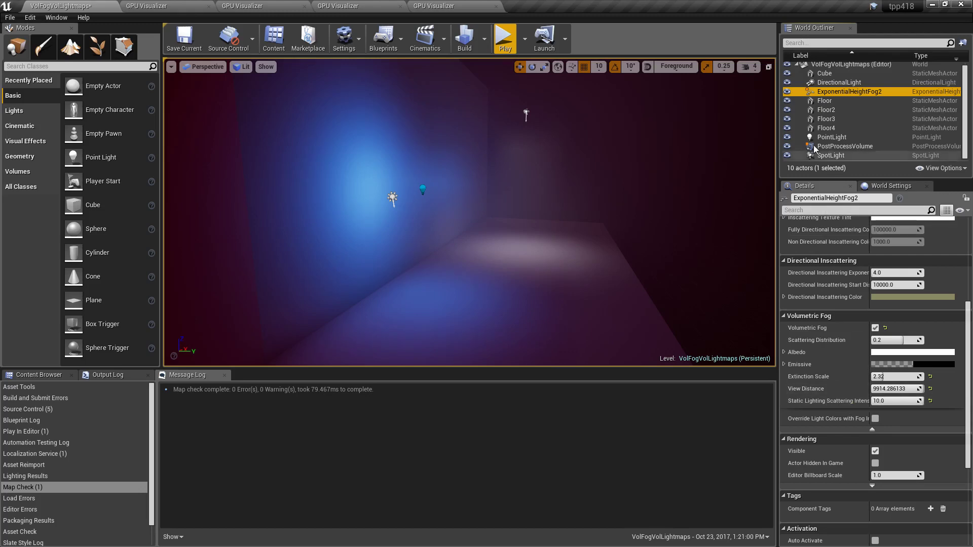
left_click(839, 82)
scroll(834, 416, "down", 5)
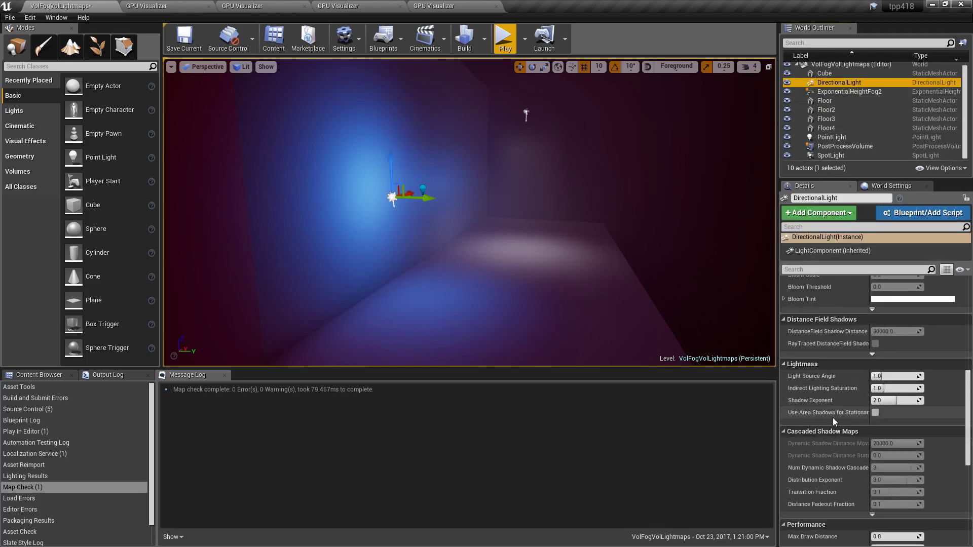
scroll(832, 419, "down", 3)
scroll(830, 418, "up", 8)
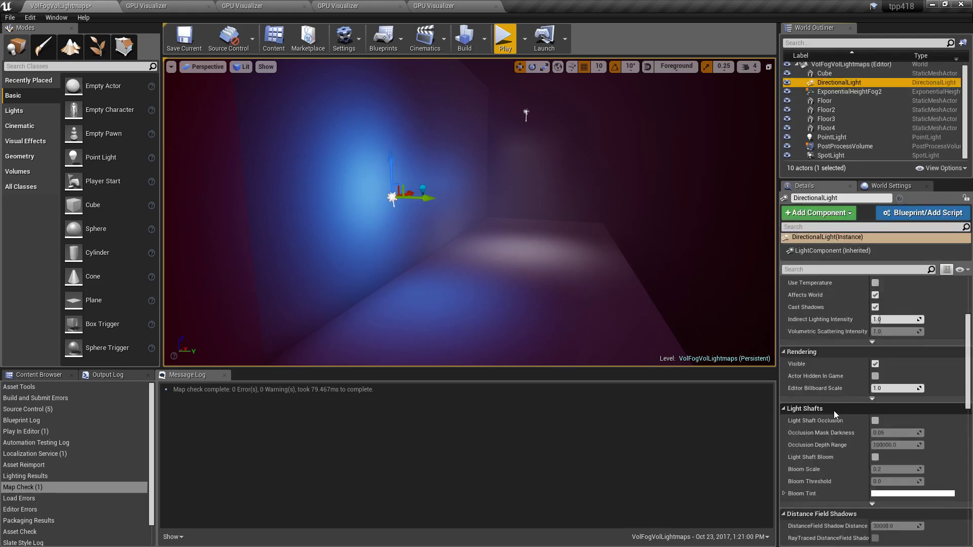
scroll(834, 411, "up", 2)
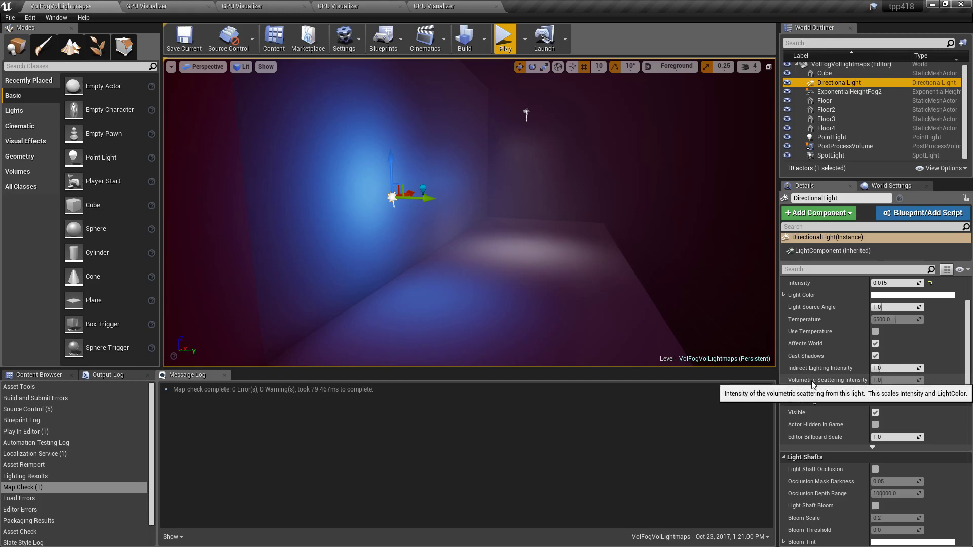
scroll(812, 384, "up", 3)
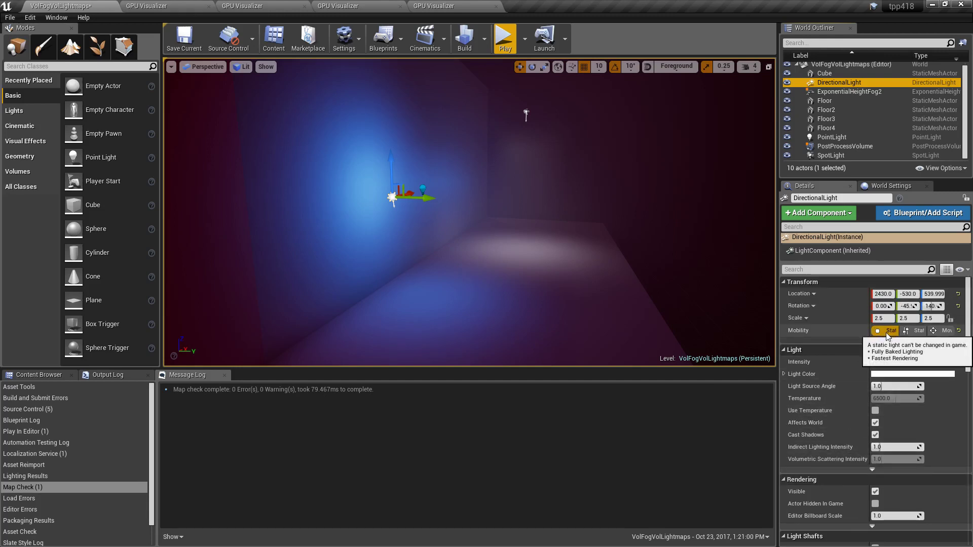
Open the World Settings to examine the Lightmass Volume Lighting Method
left_click(890, 186)
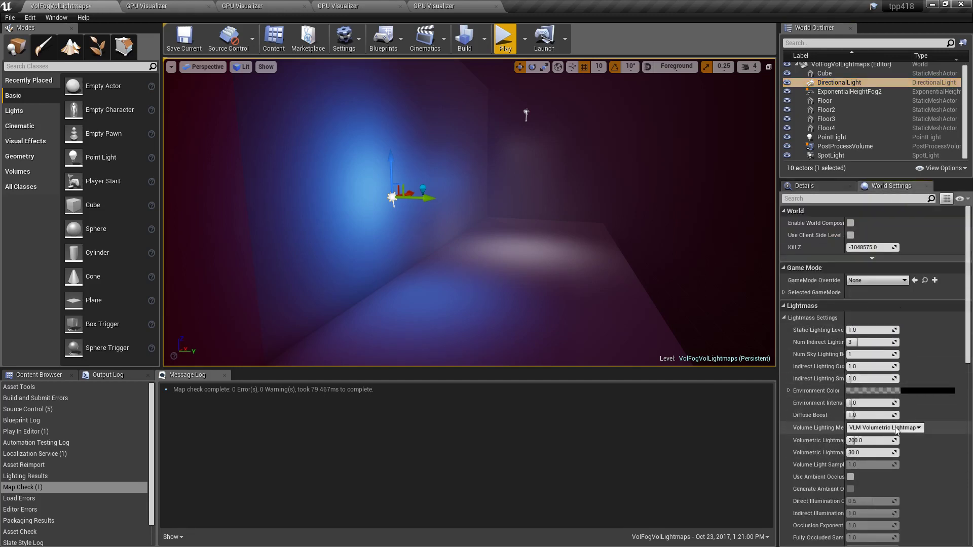